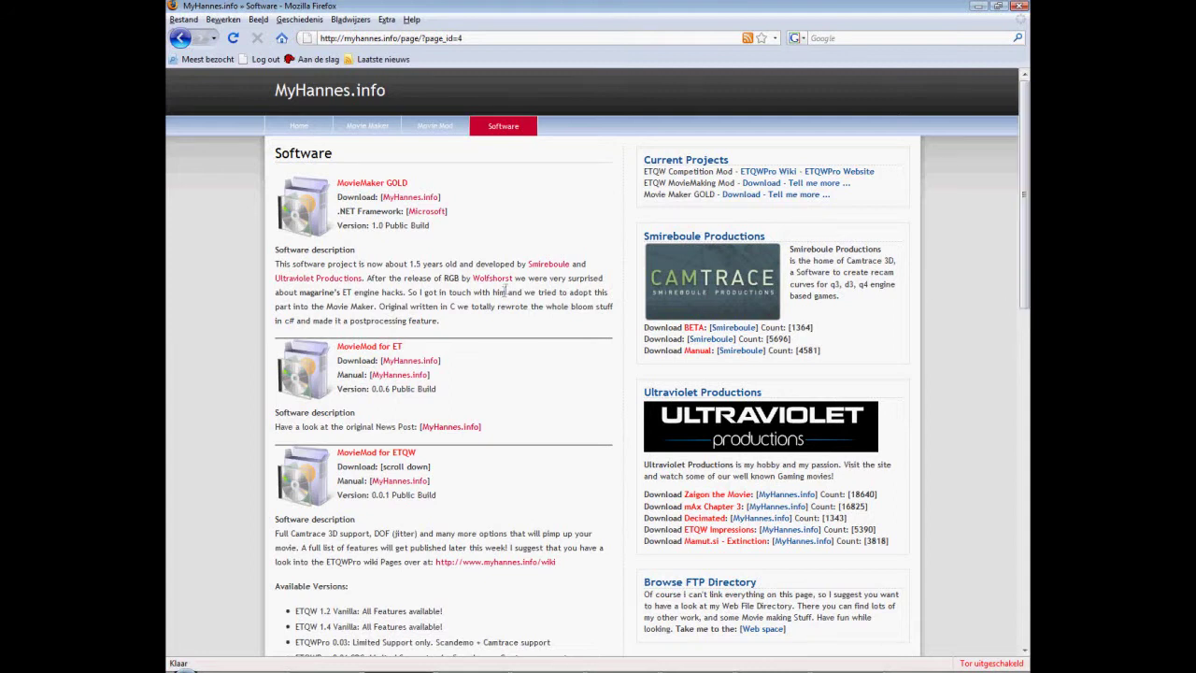
- Go to myhannes.info and open the site's Software page
mouse_move(1027, 179)
left_mouse_down()
mouse_move(1026, 190)
mouse_move(1026, 178)
left_mouse_up()
left_click(475, 43)
type("myhannes")
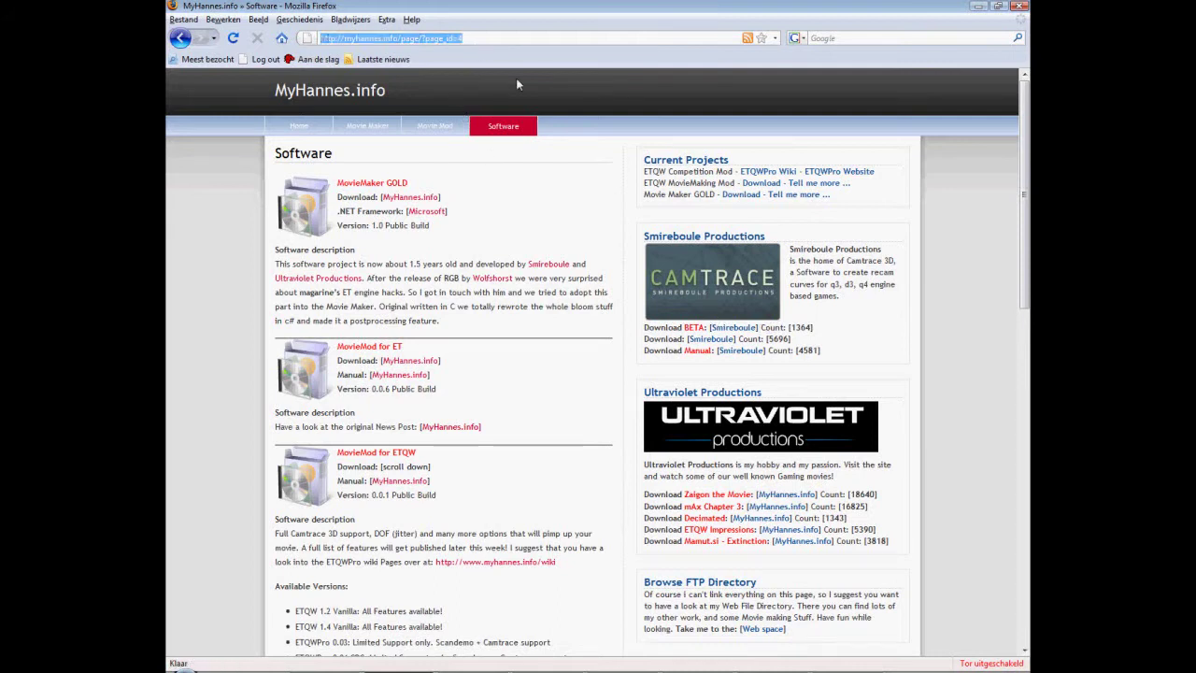
type(".info")
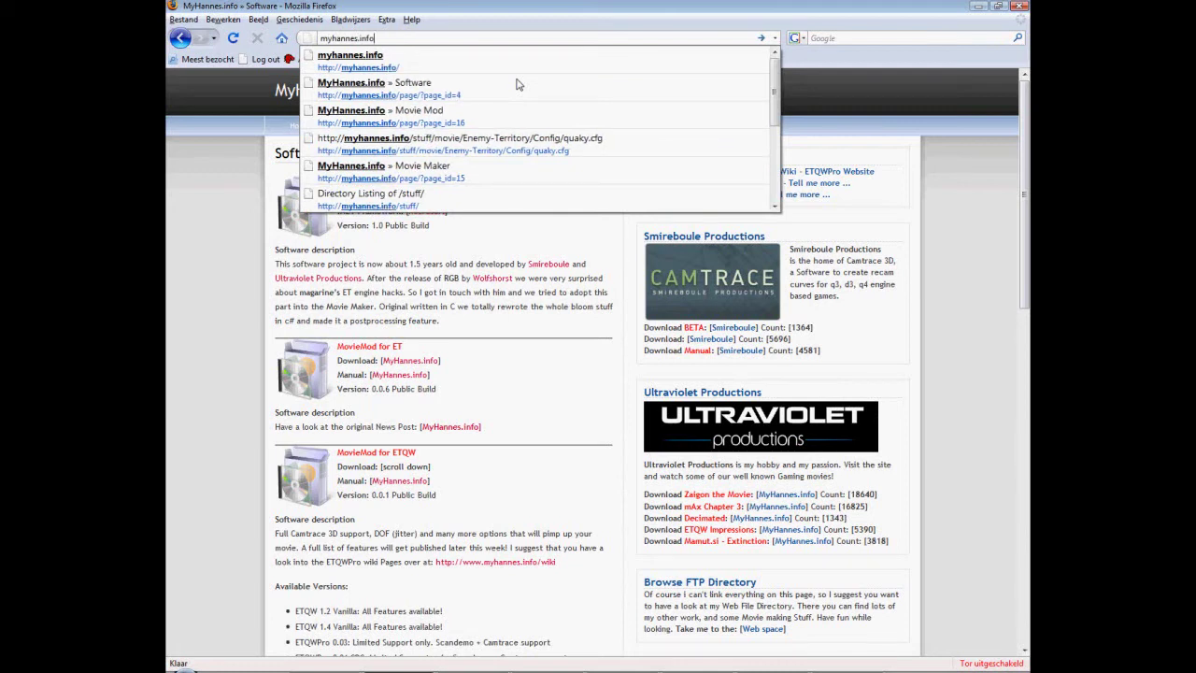
key("Return")
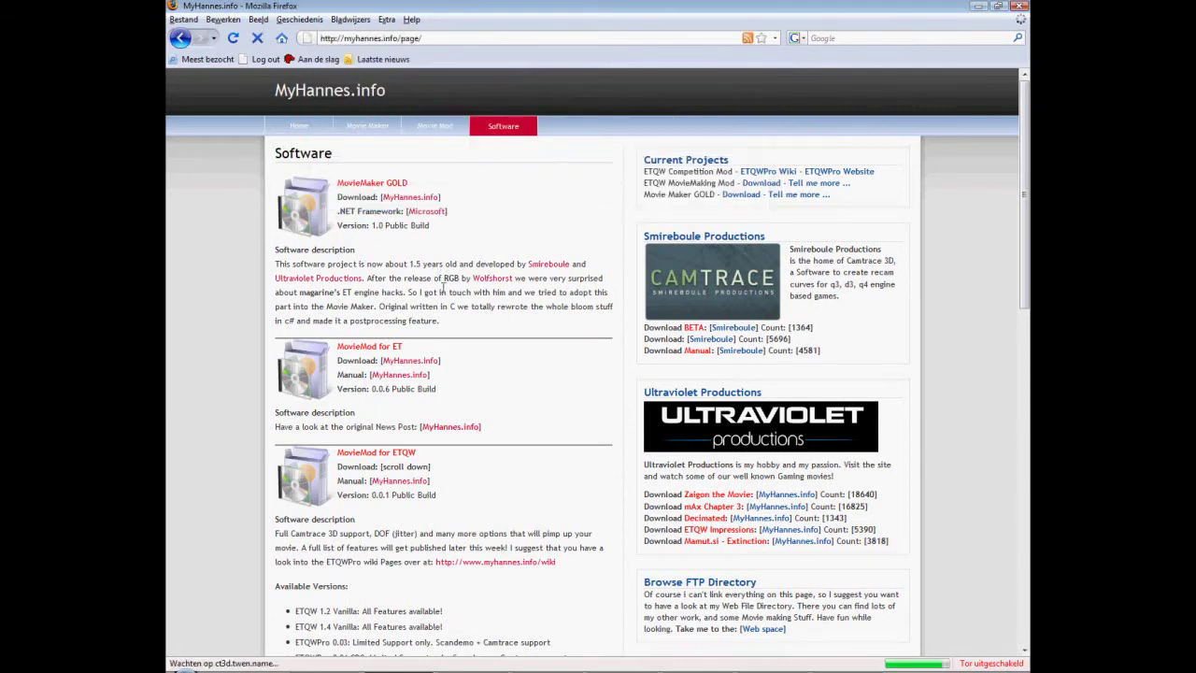
left_click(503, 128)
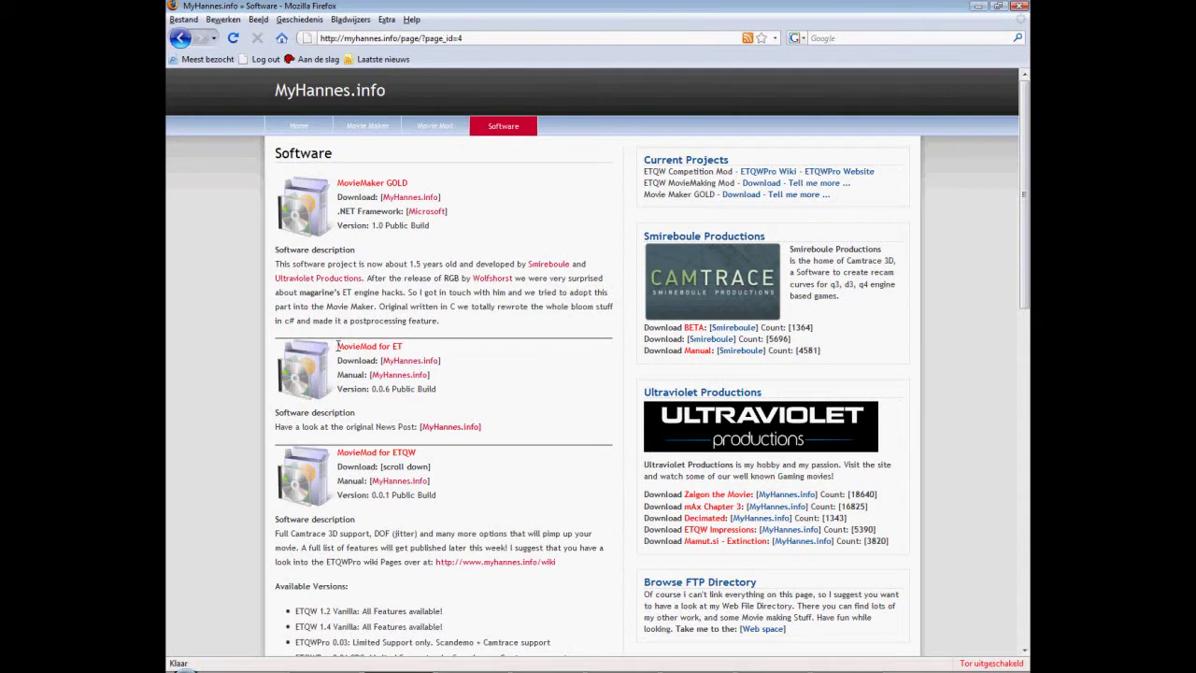
mouse_move(338, 346)
left_mouse_down()
mouse_move(411, 348)
mouse_move(327, 358)
left_mouse_up()
left_click(484, 355)
left_click_drag(414, 352, 266, 351)
left_click(439, 350)
left_click_drag(410, 350, 329, 352)
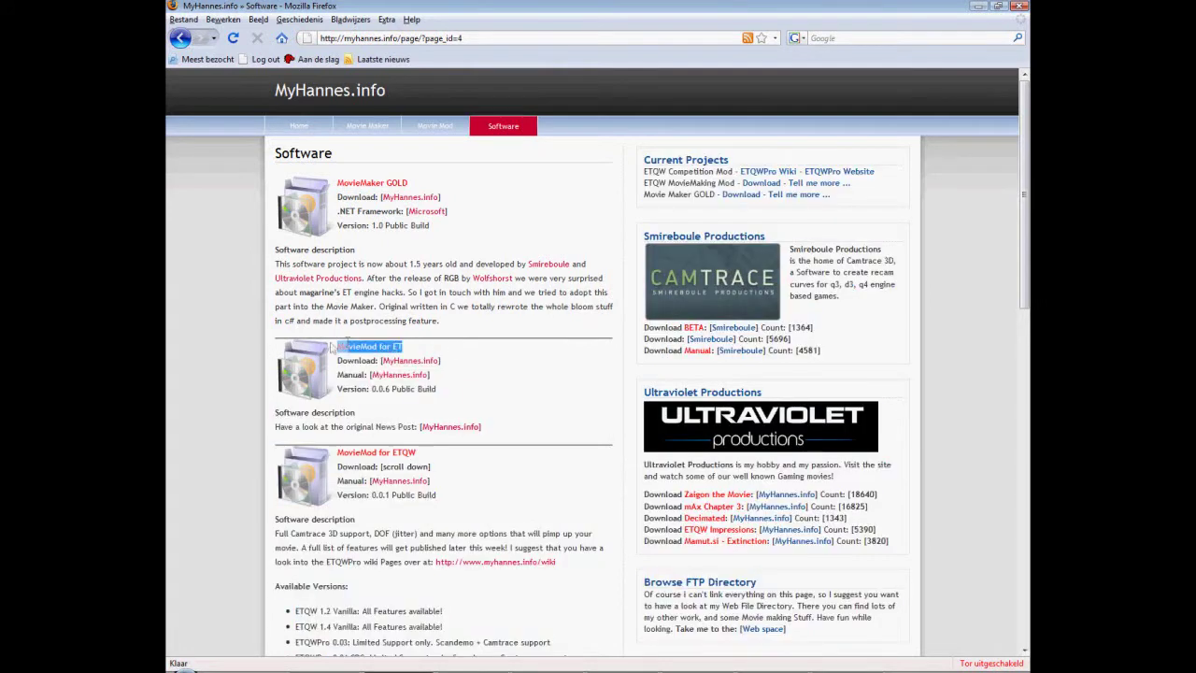
left_click(413, 352)
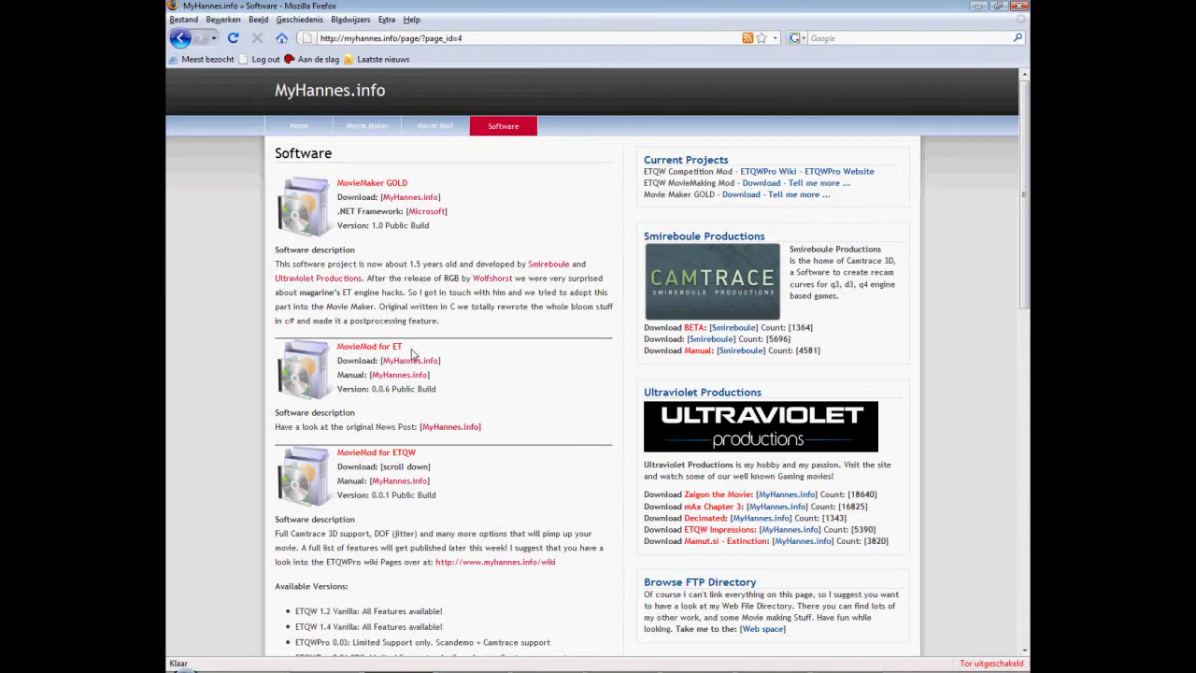
left_click_drag(406, 349, 324, 349)
left_click(405, 349)
- Download MovieMaker GOLD by opening uvMovieMaker-priv-1.0-784.zip with WinRAR, and close the archive
left_click(410, 197)
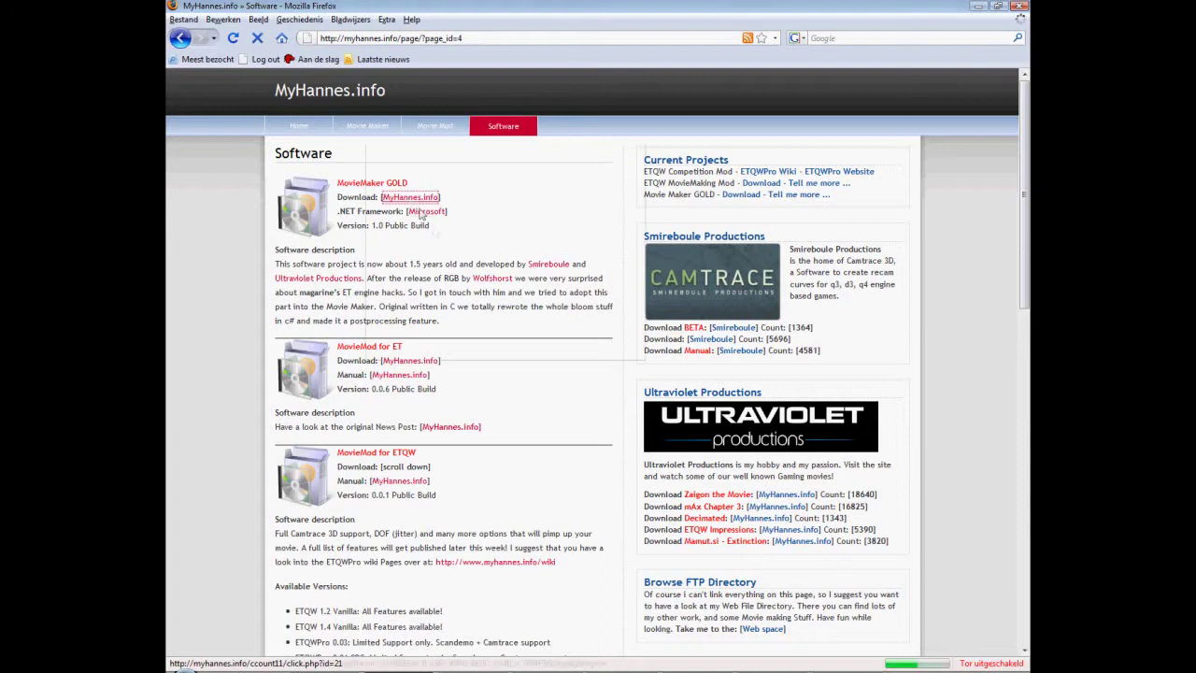
left_click(401, 241)
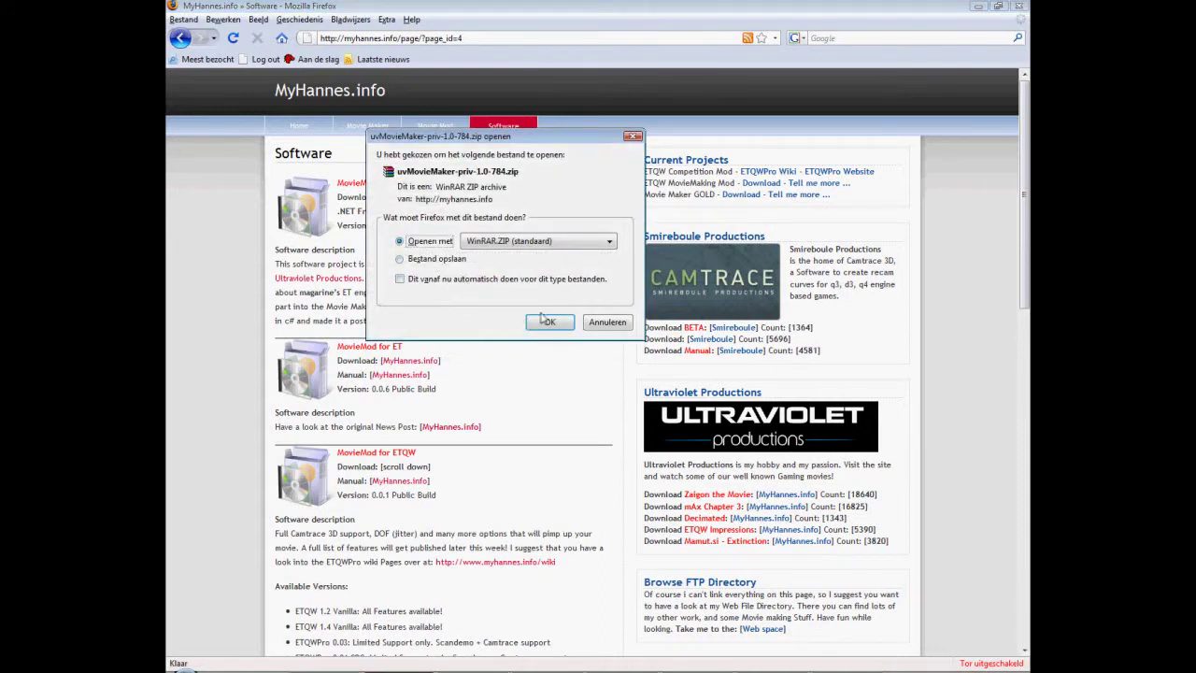
left_click(550, 322)
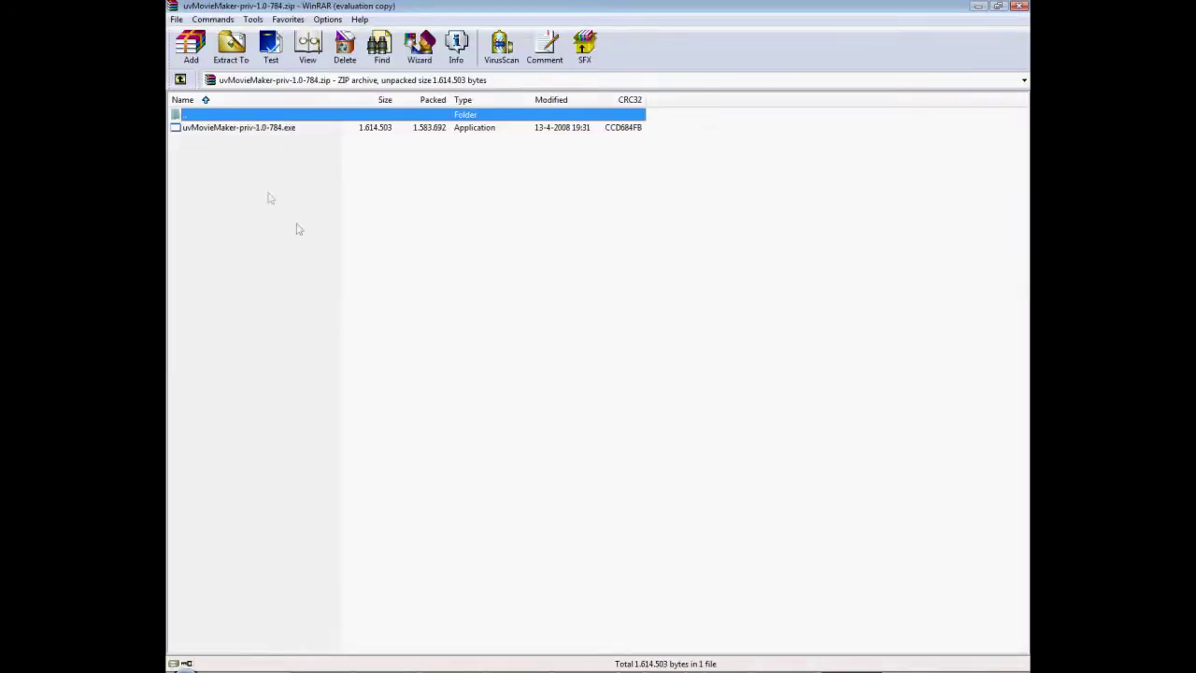
left_click(239, 127)
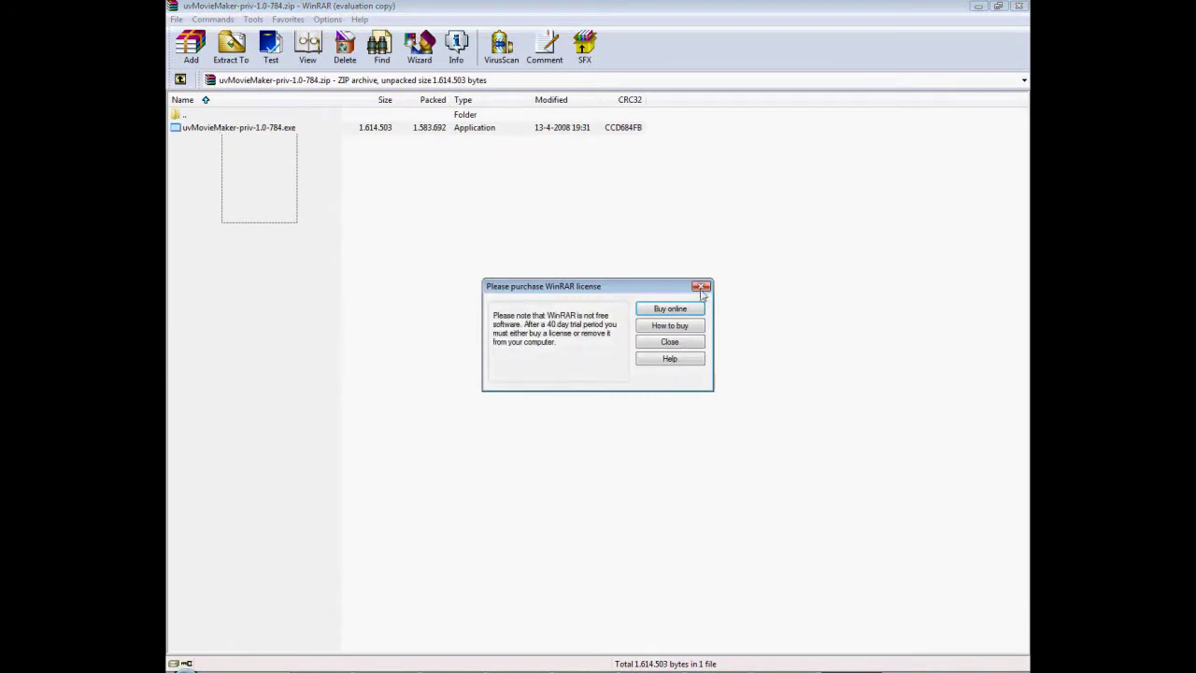
left_click(701, 286)
left_click(1020, 6)
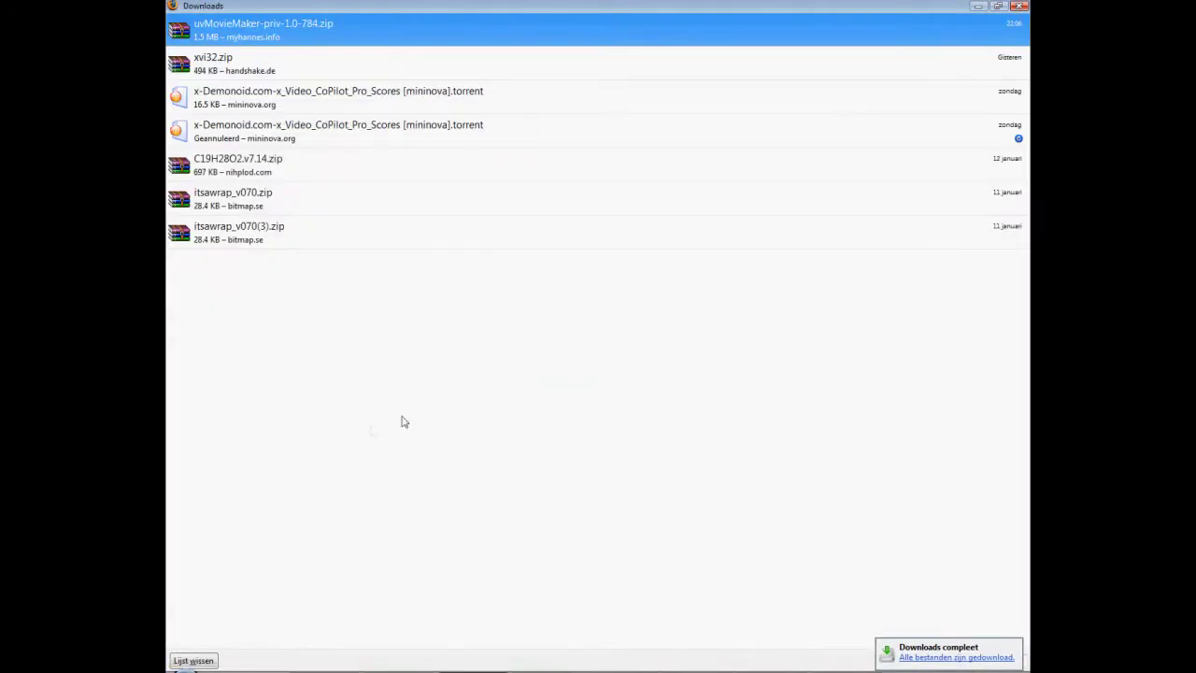
- Download MovieMod for ET, saving uvMod-pub-0.0.6.zip to disk
left_click(409, 360)
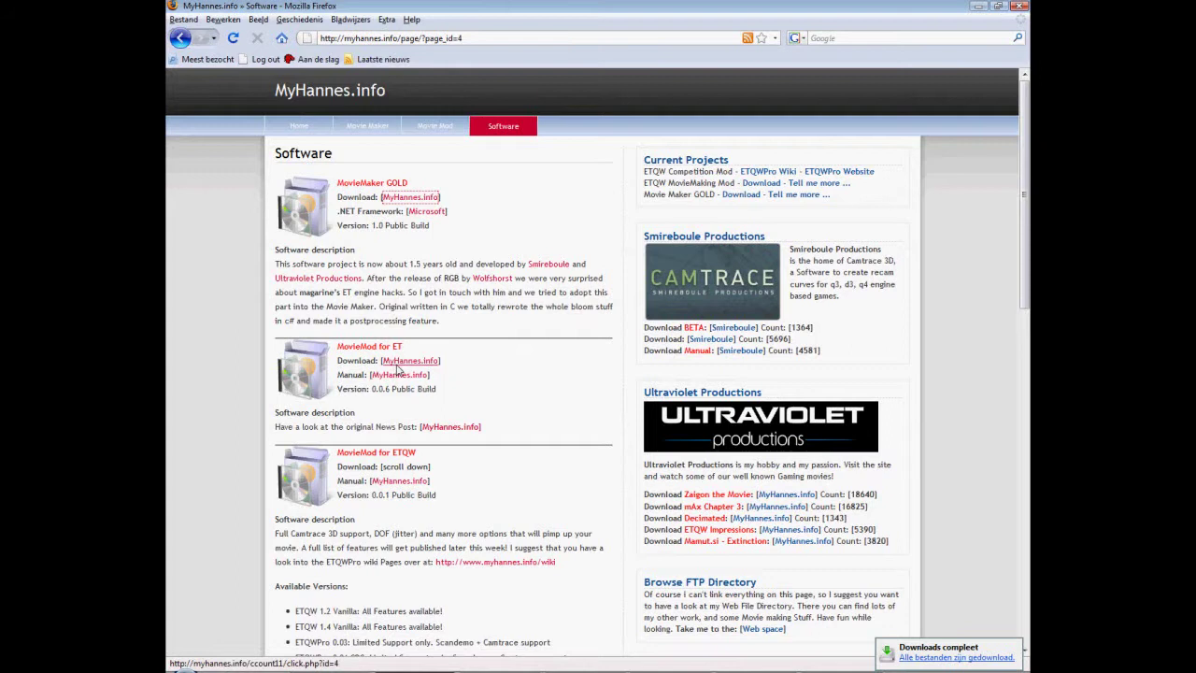
left_click(402, 259)
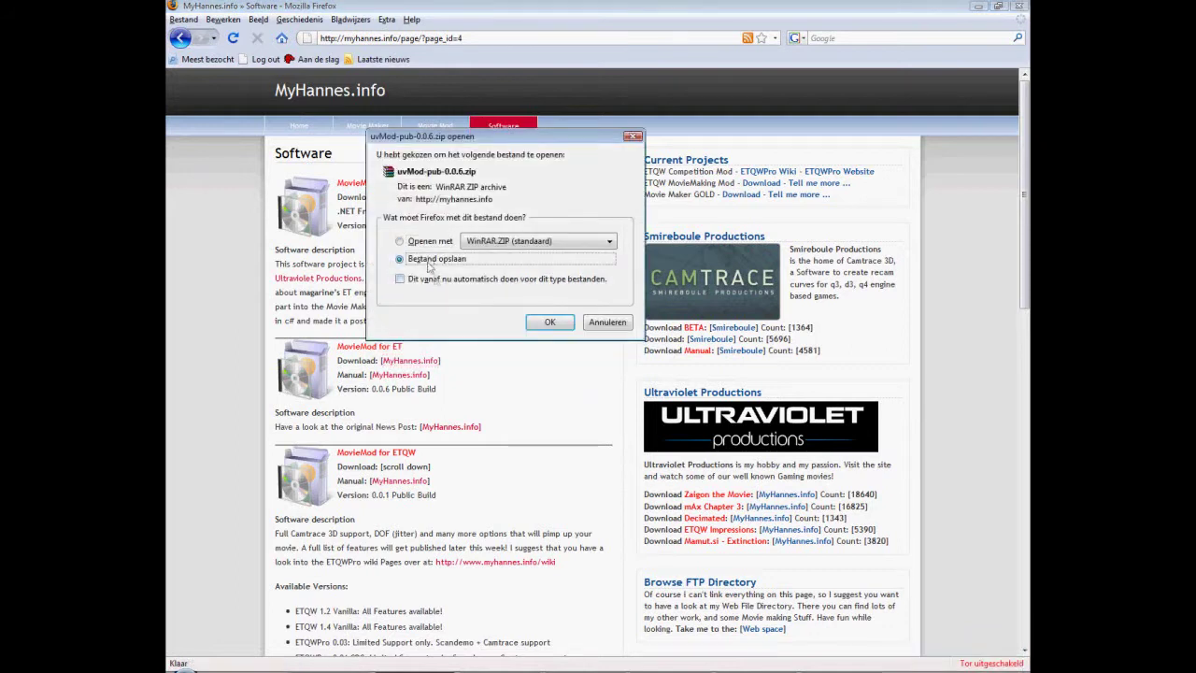
left_click(550, 322)
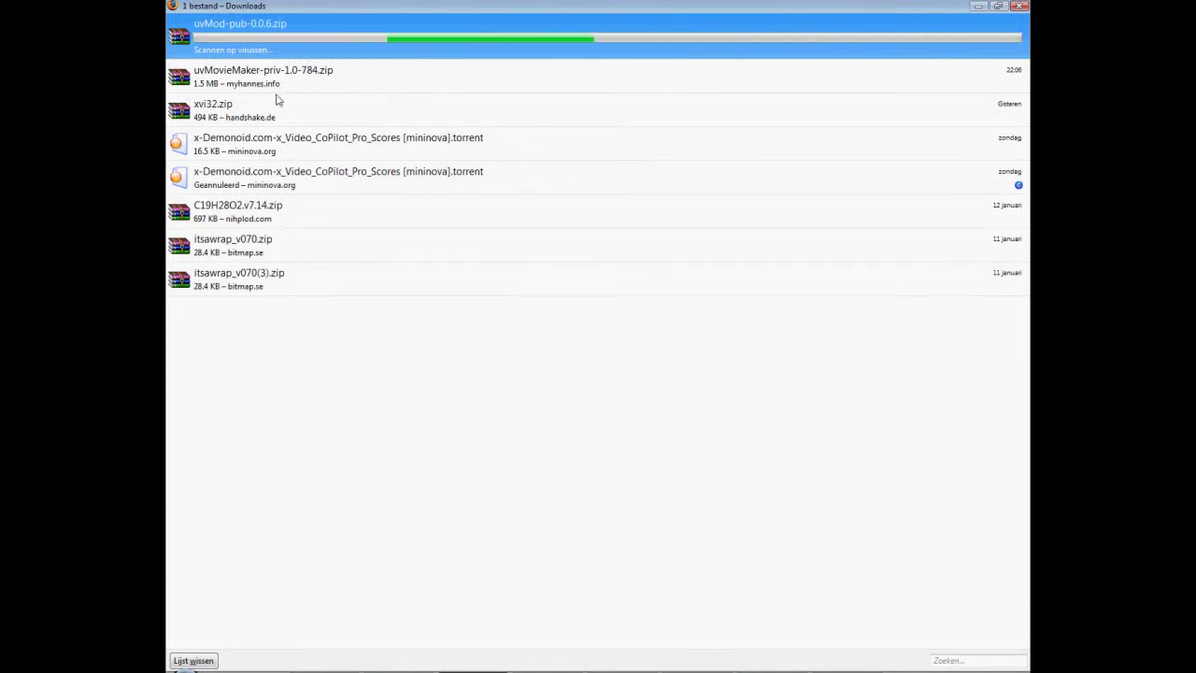
- Open the downloaded uvMod-pub-0.0.6.zip and select the uvMovieMod folder inside its uvMod-pub-0.0.6 folder
double_click(250, 39)
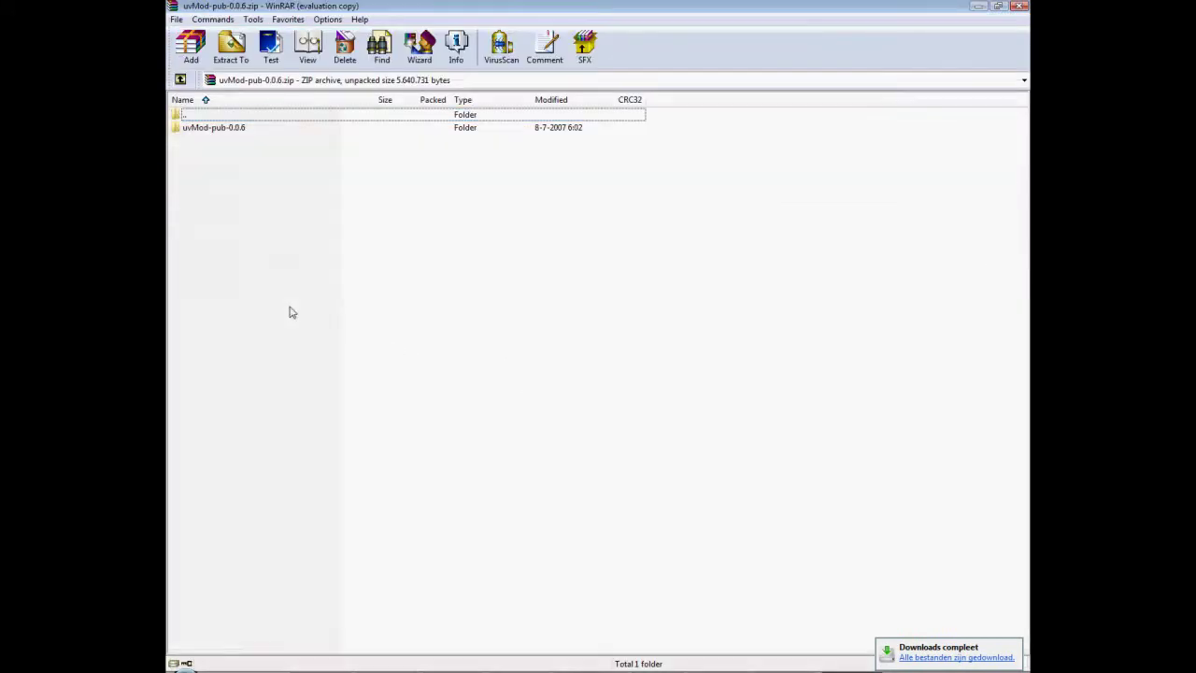
key("Escape")
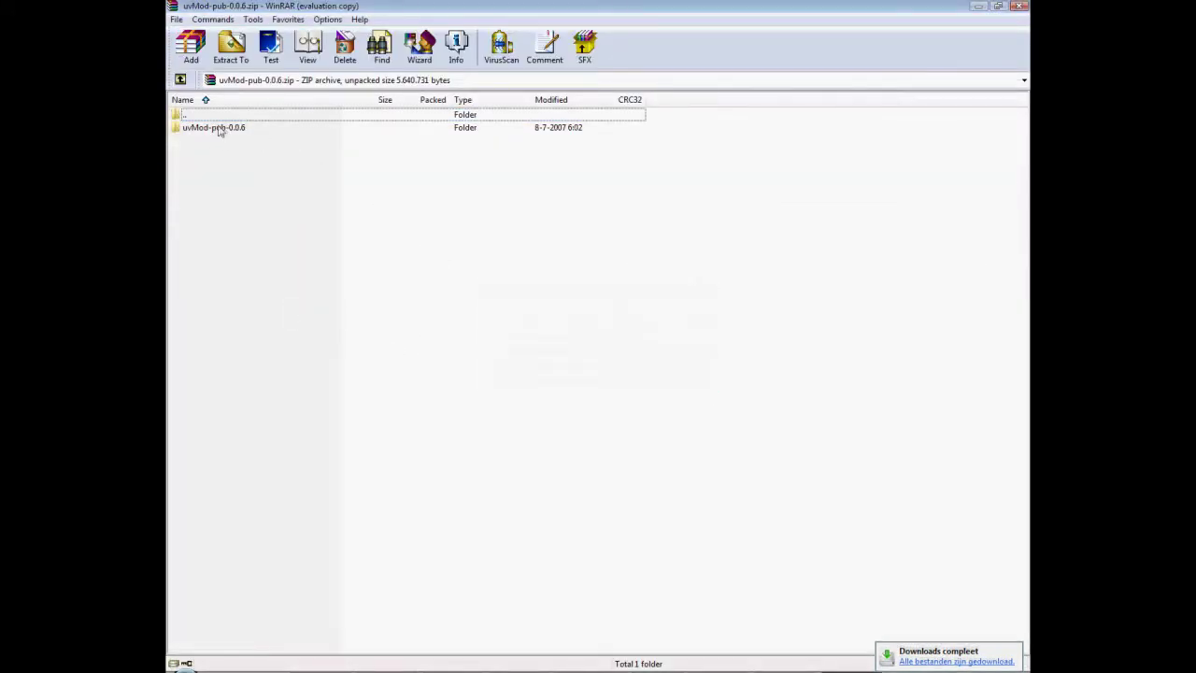
double_click(217, 127)
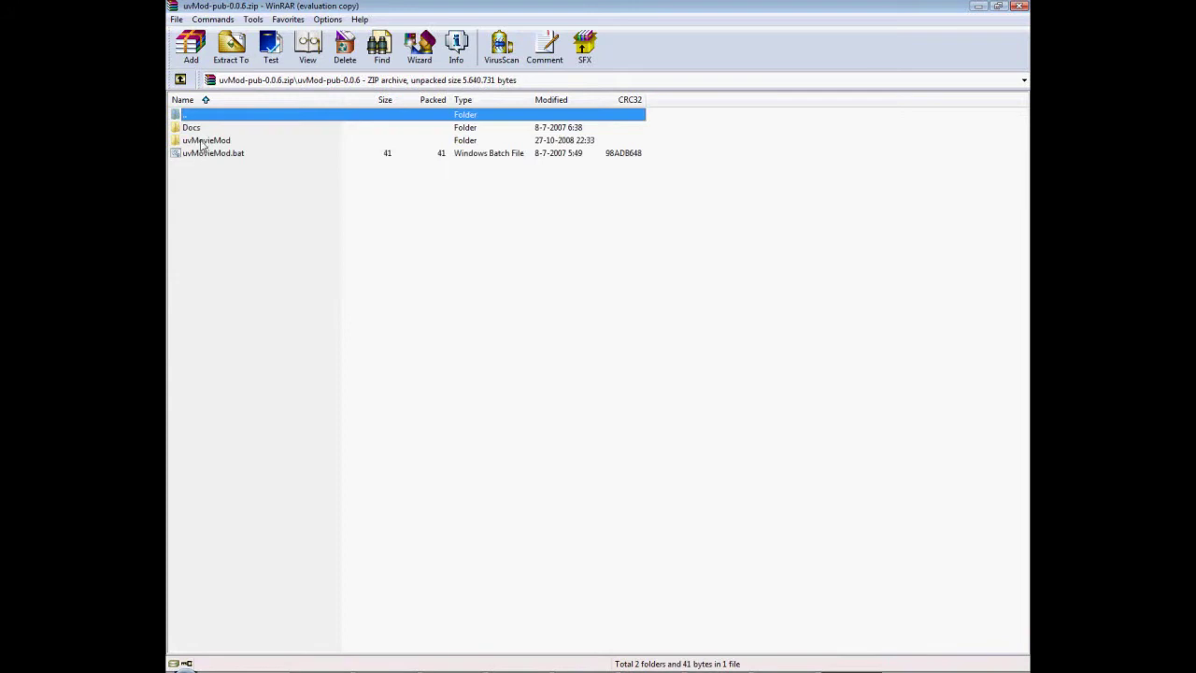
left_click(206, 141)
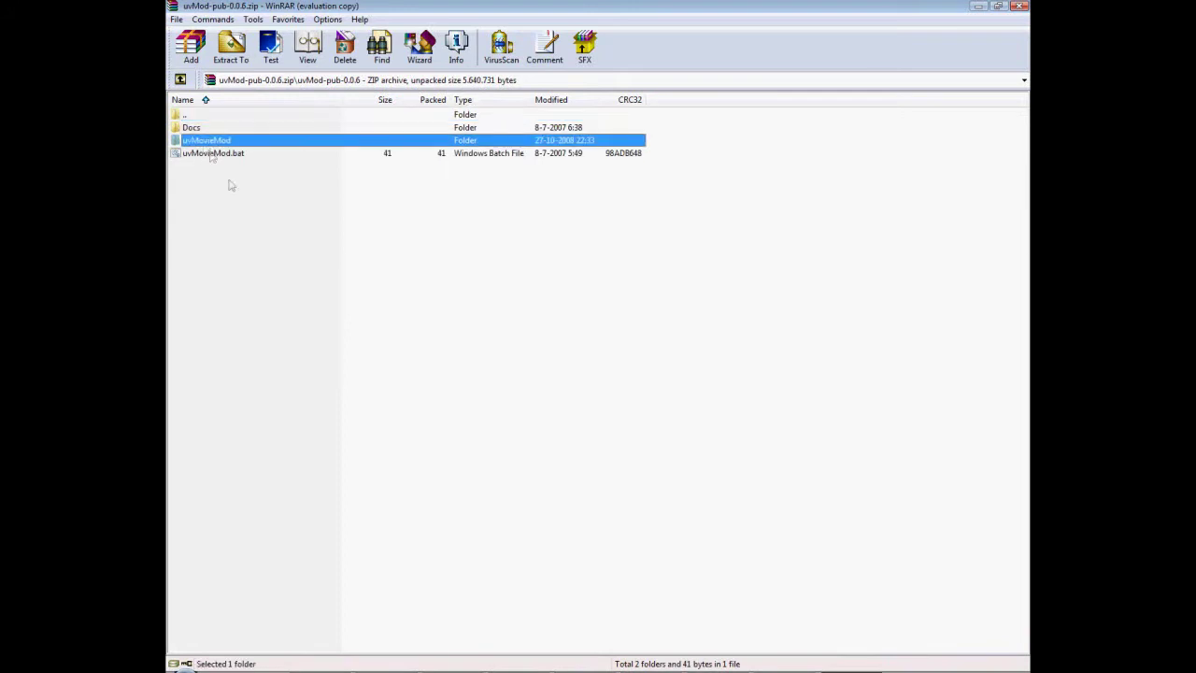
right_click(226, 141)
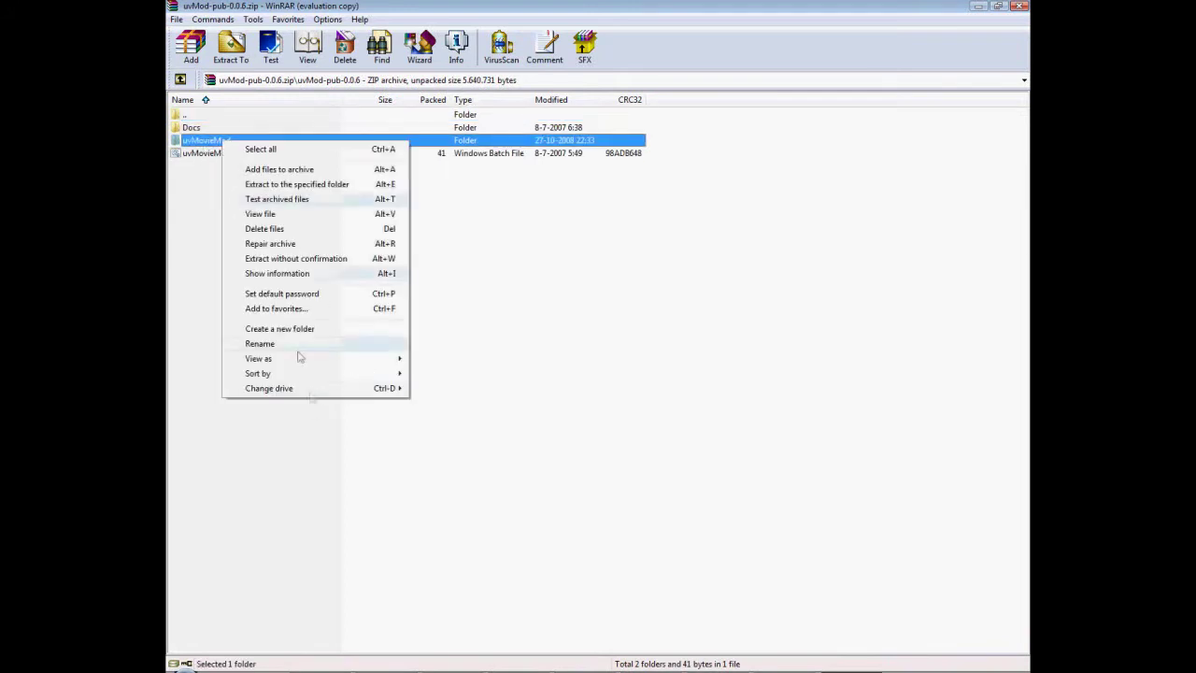
left_click(172, 241)
left_click(203, 142)
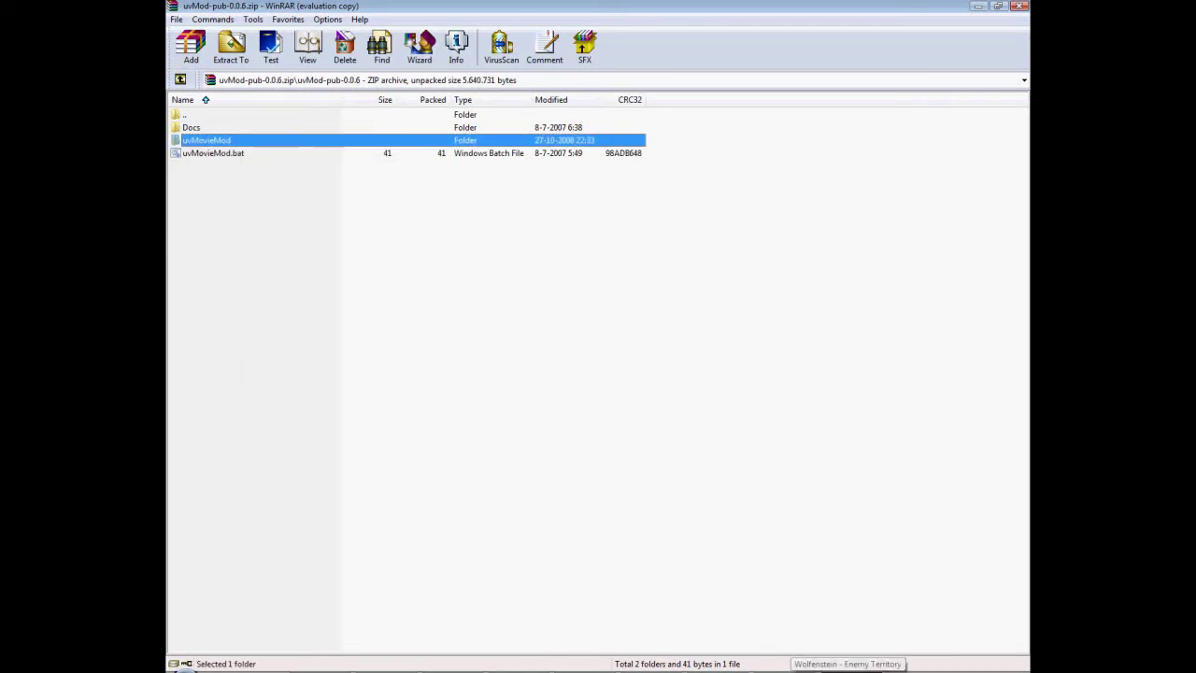
- Examine the uvMovieMod folder in the Wolfenstein - Enemy Territory directory and return to the game's main folder
left_click(787, 671)
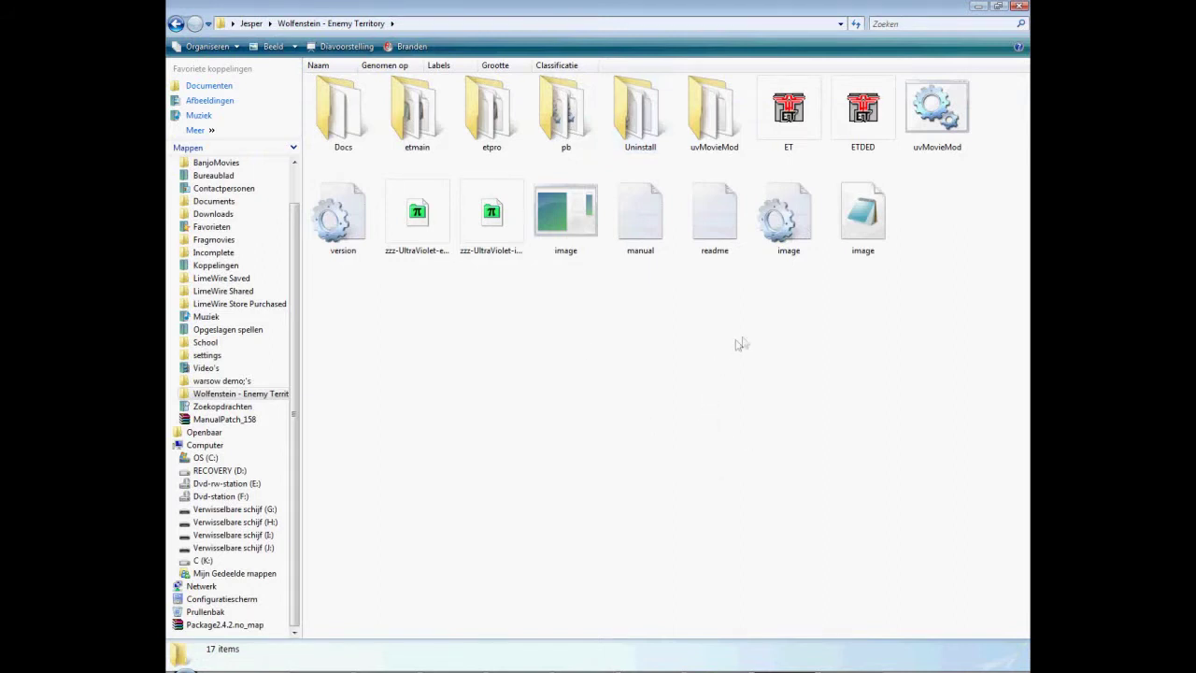
double_click(727, 110)
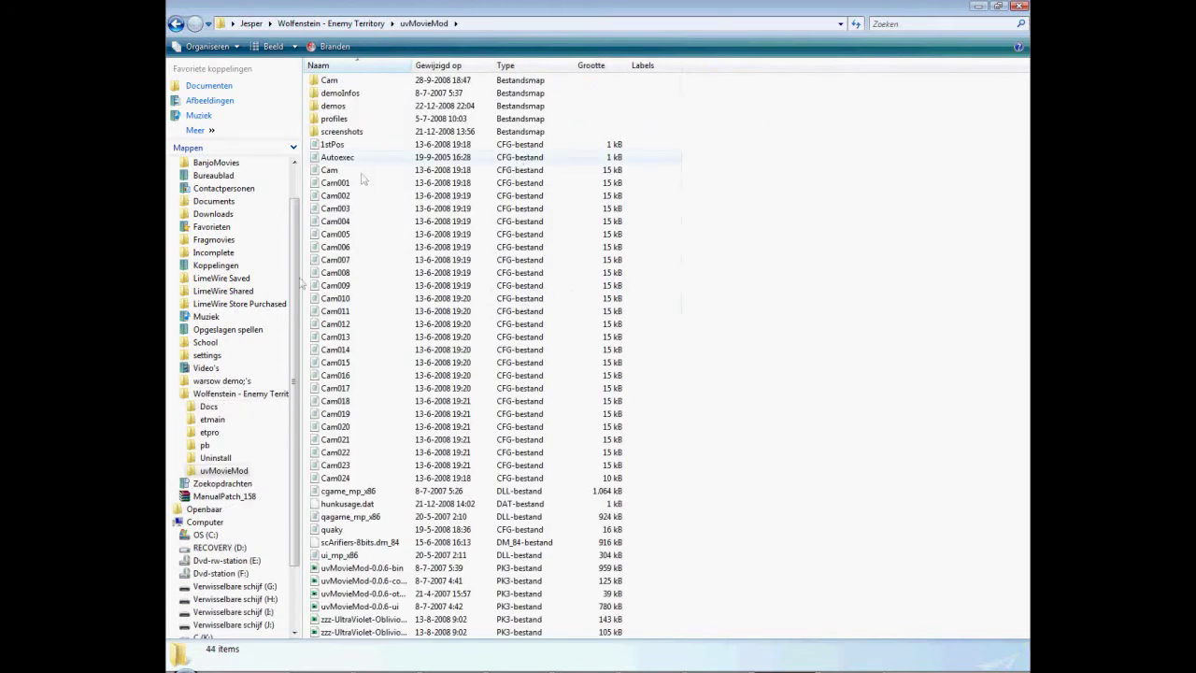
left_click_drag(782, 476, 411, 142)
left_click(792, 299)
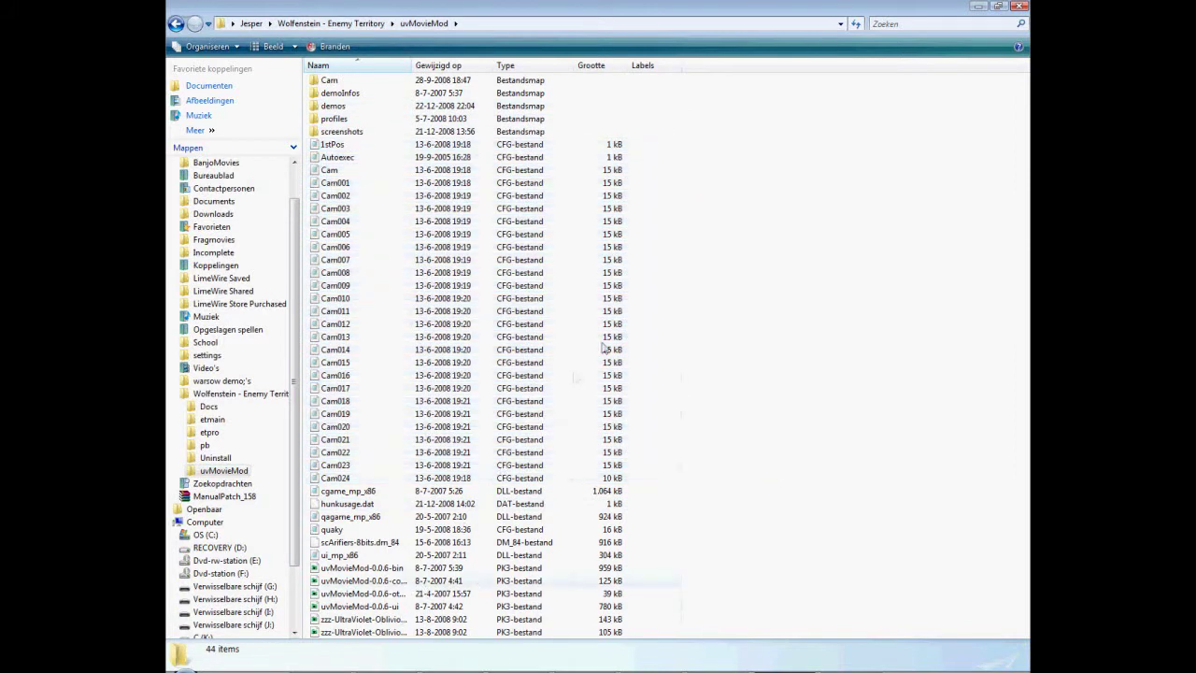
left_click(176, 23)
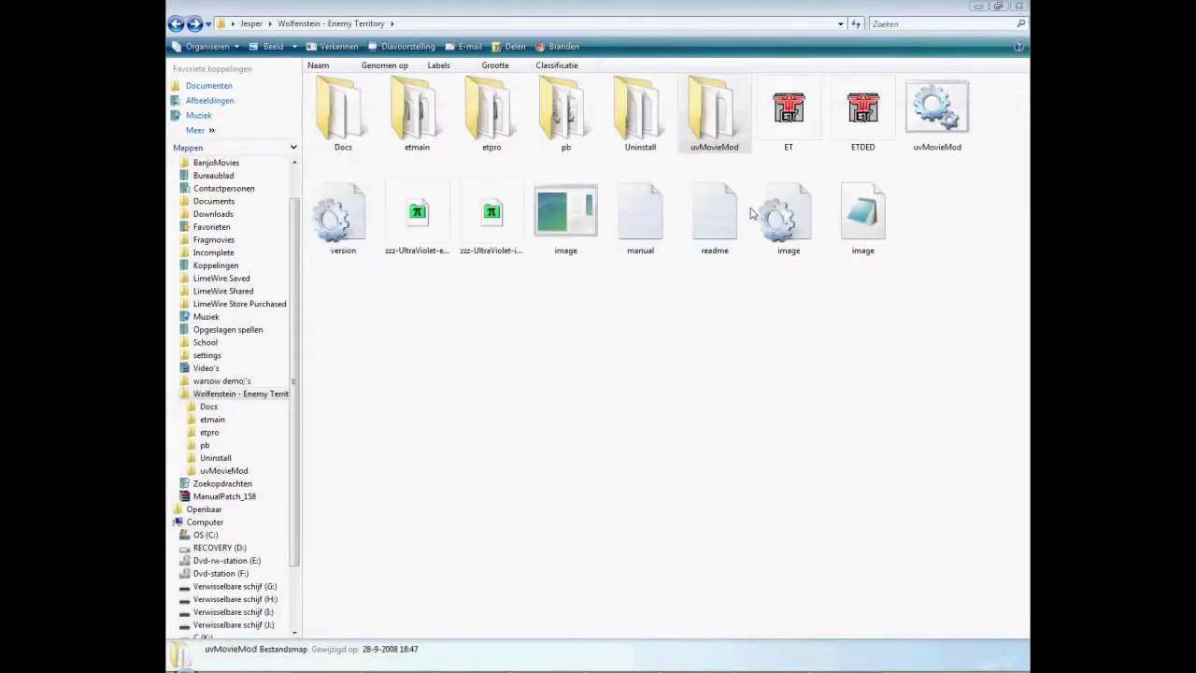
left_click(1017, 305)
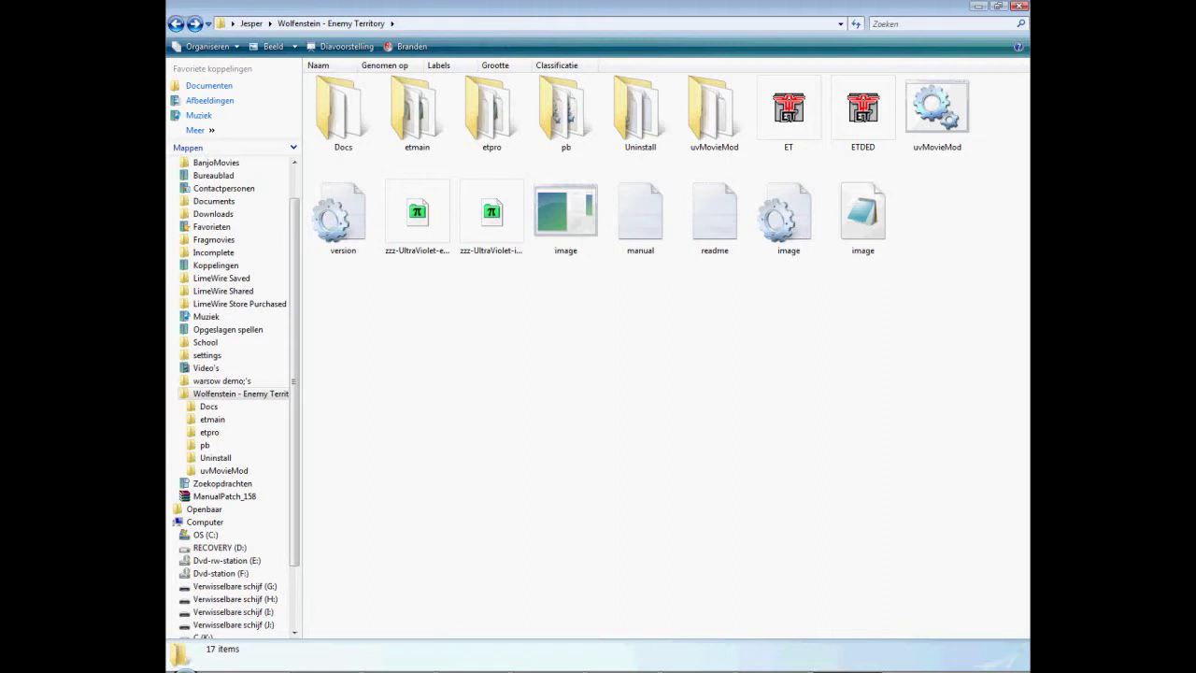
- Open uvMovieMaker-priv-1.0-784.zip from the downloads list, close it, and switch to Ultraviolet Movie Maker
left_click(475, 670)
left_click(254, 63)
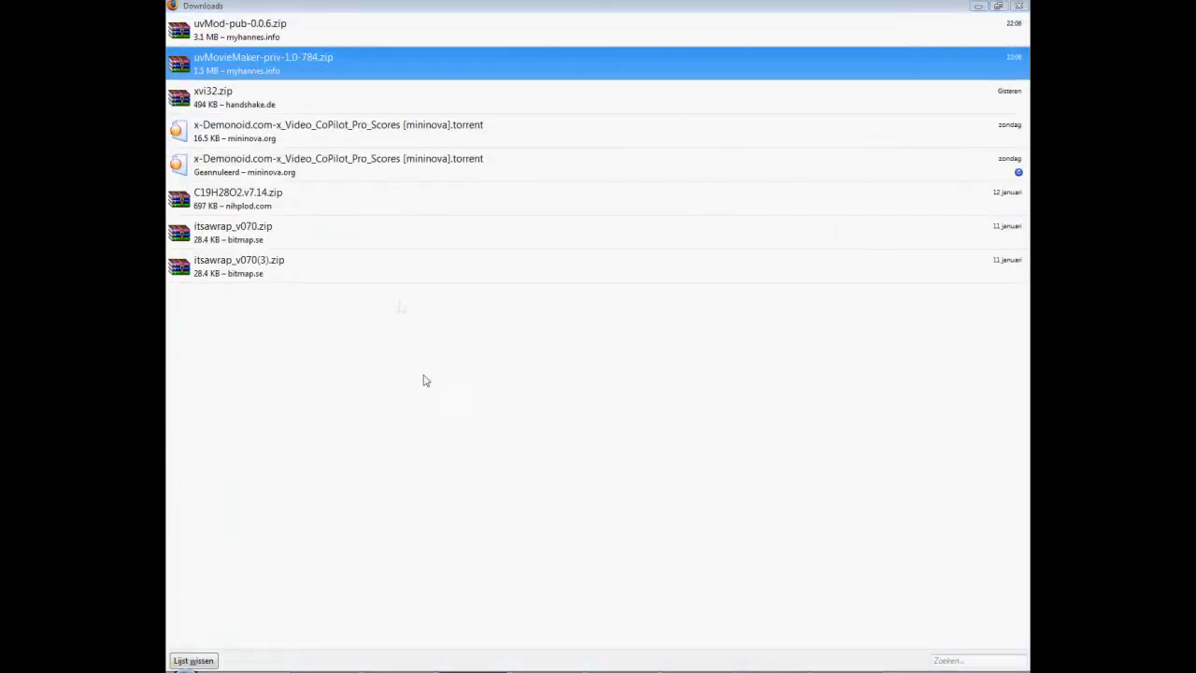
left_click(1019, 6)
left_click(751, 670)
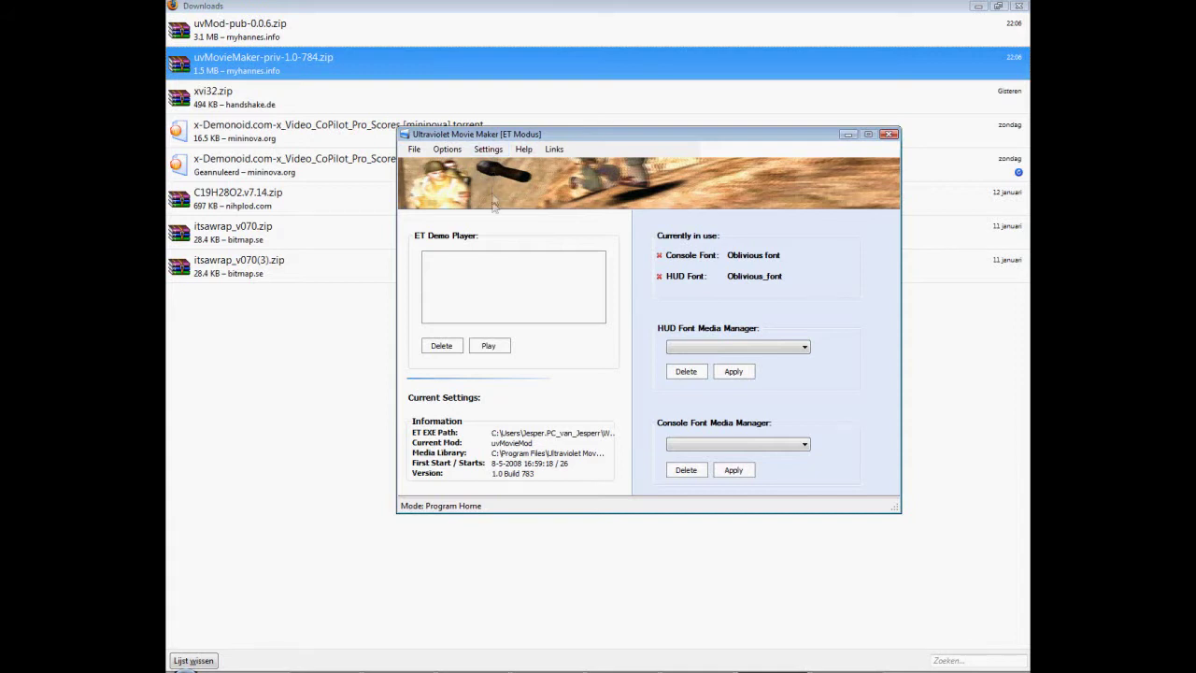
- In the program settings, set the ET.exe path to ET in Wolfenstein - Enemy Territory and the mod to uvMovieMod
left_click(488, 150)
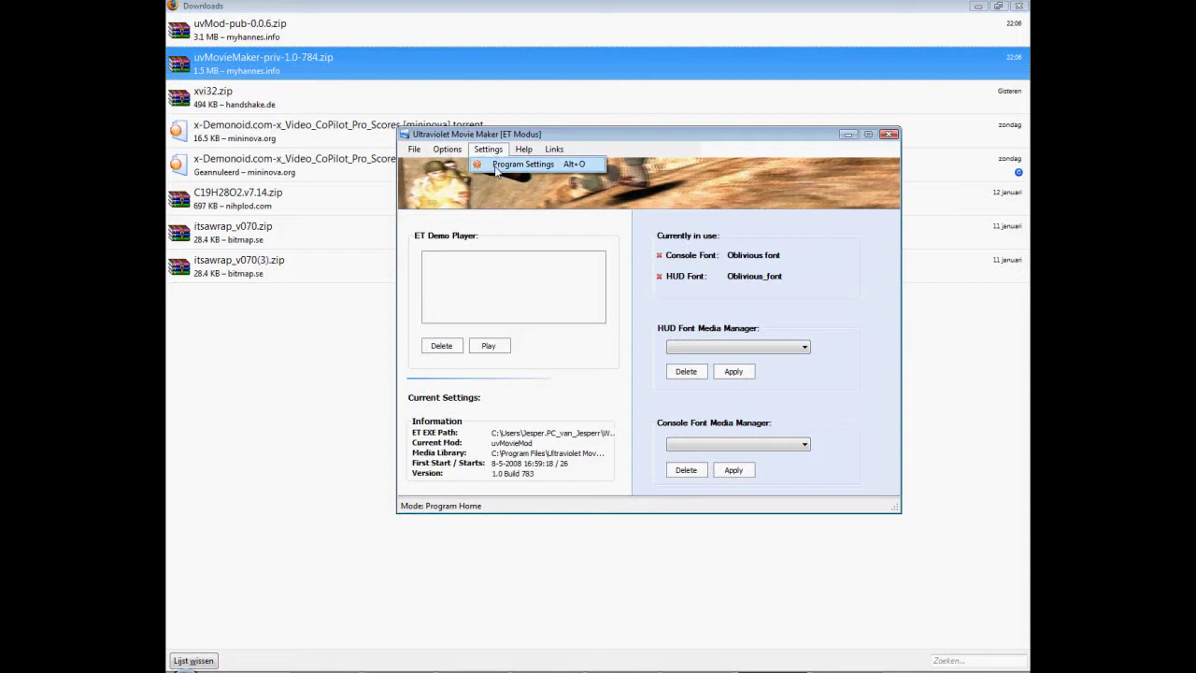
left_click(498, 164)
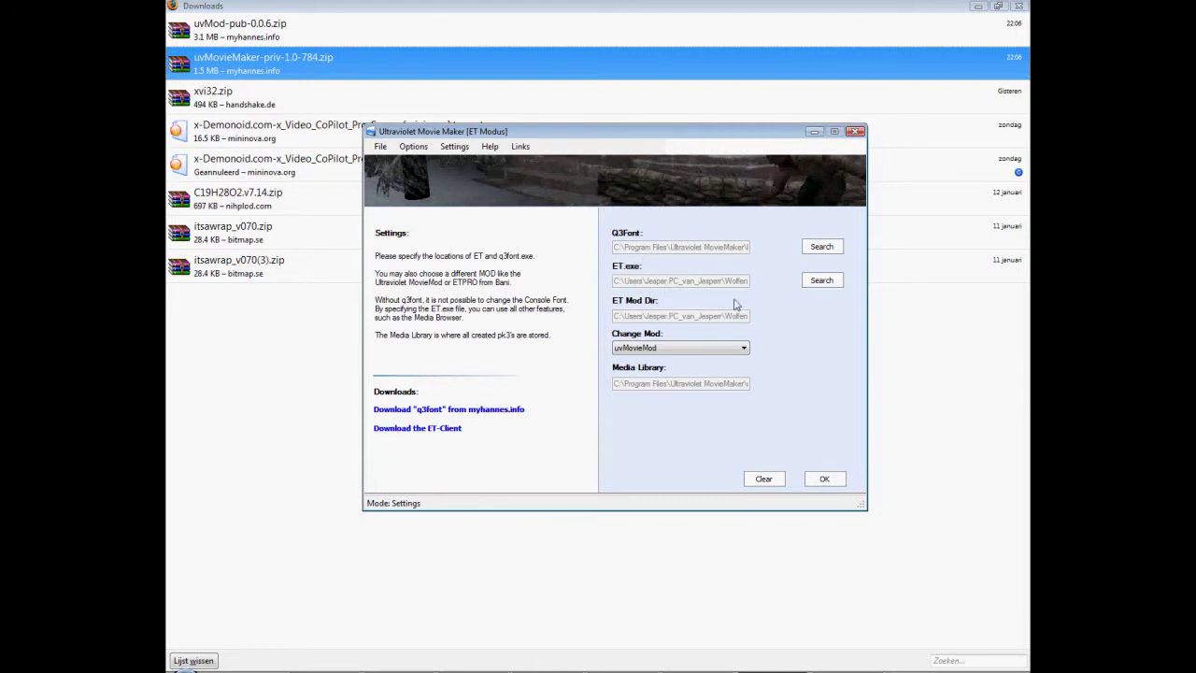
left_click(822, 281)
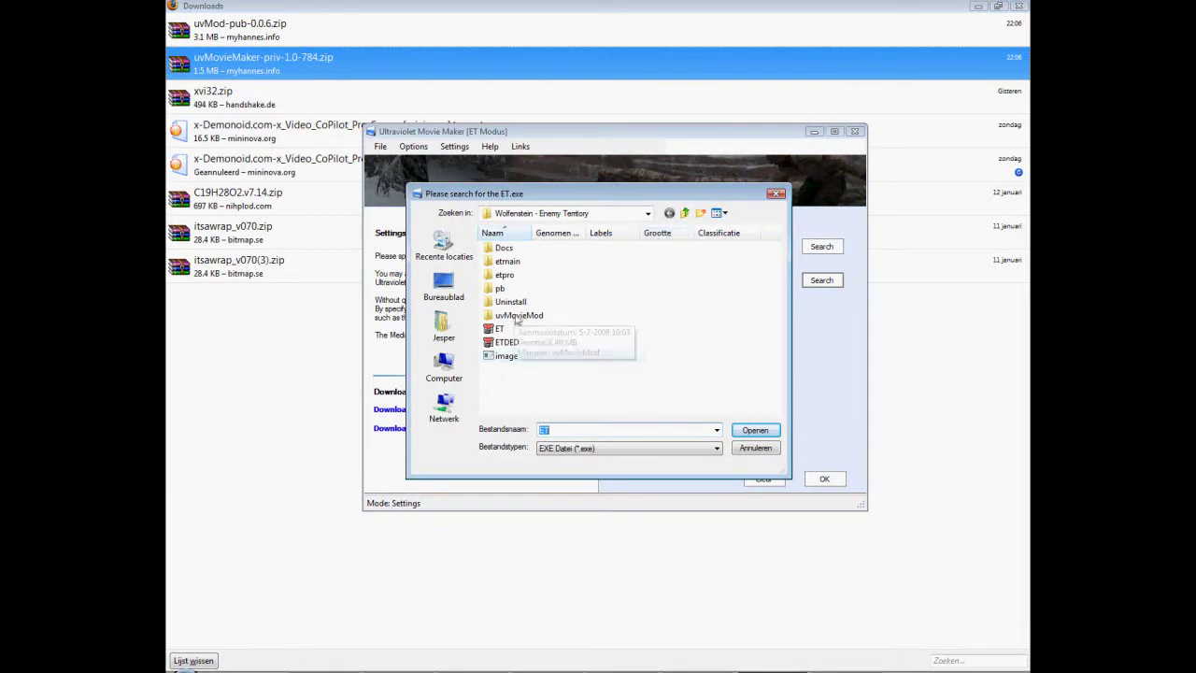
left_click(500, 329)
left_click(756, 430)
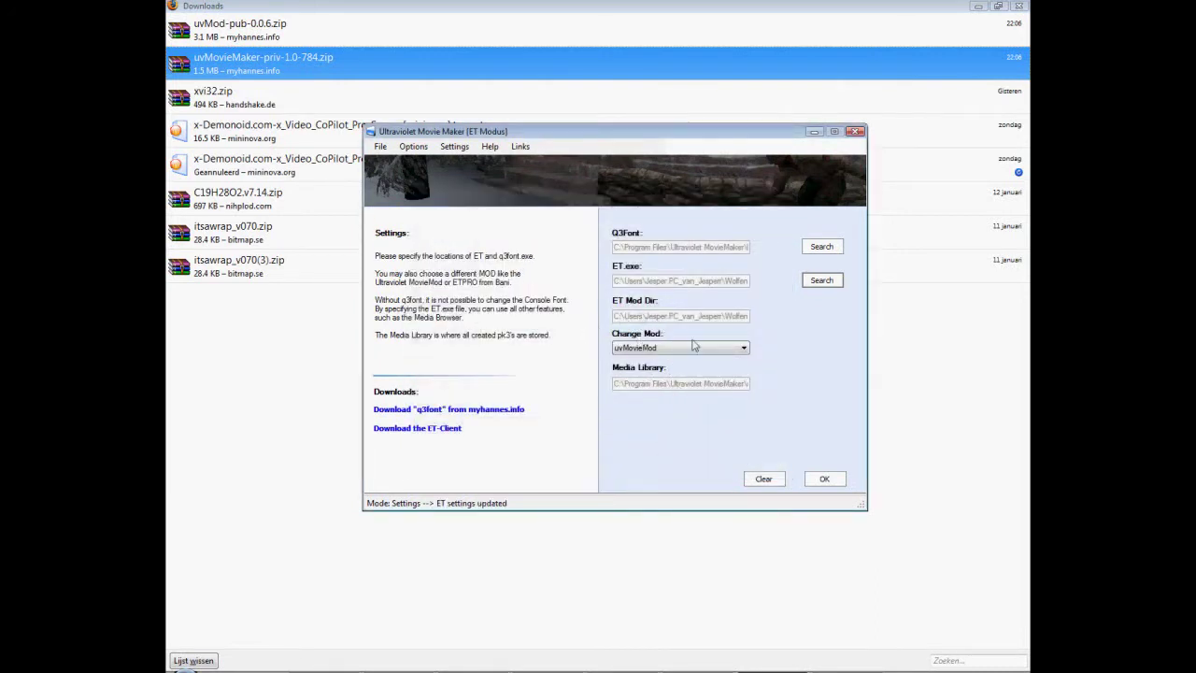
left_click(675, 349)
left_click(636, 379)
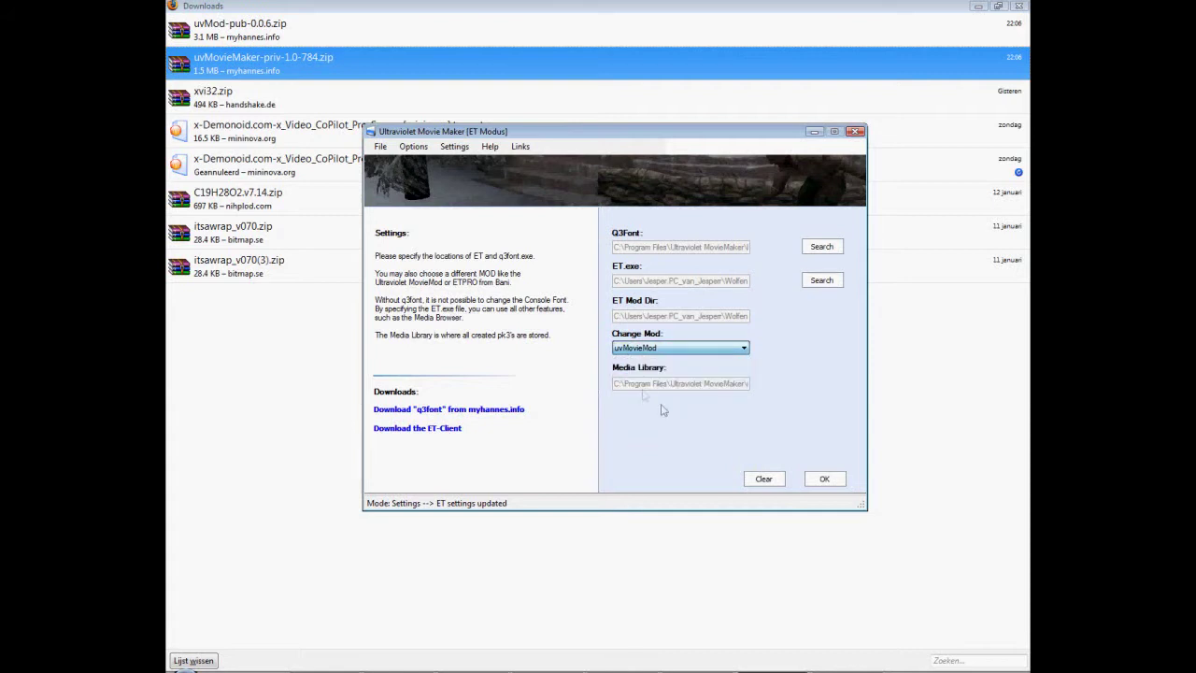
left_click(824, 479)
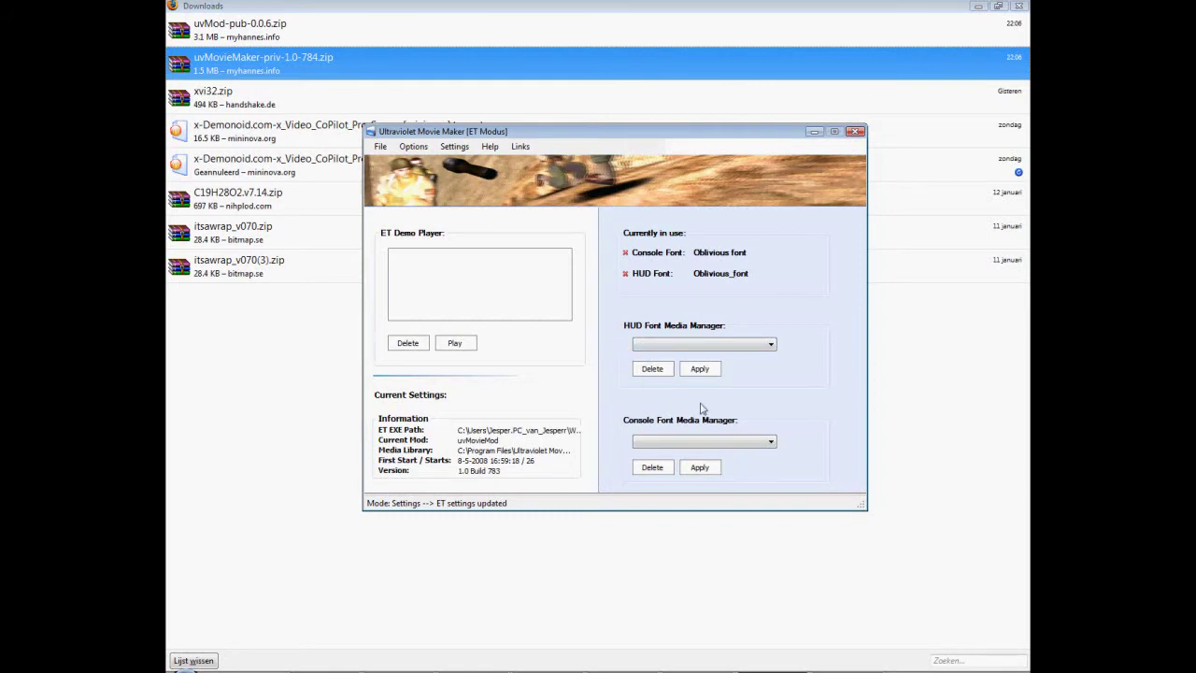
- Open the HUD font change page in Ultraviolet Movie Maker and browse its list of fonts
left_click(412, 148)
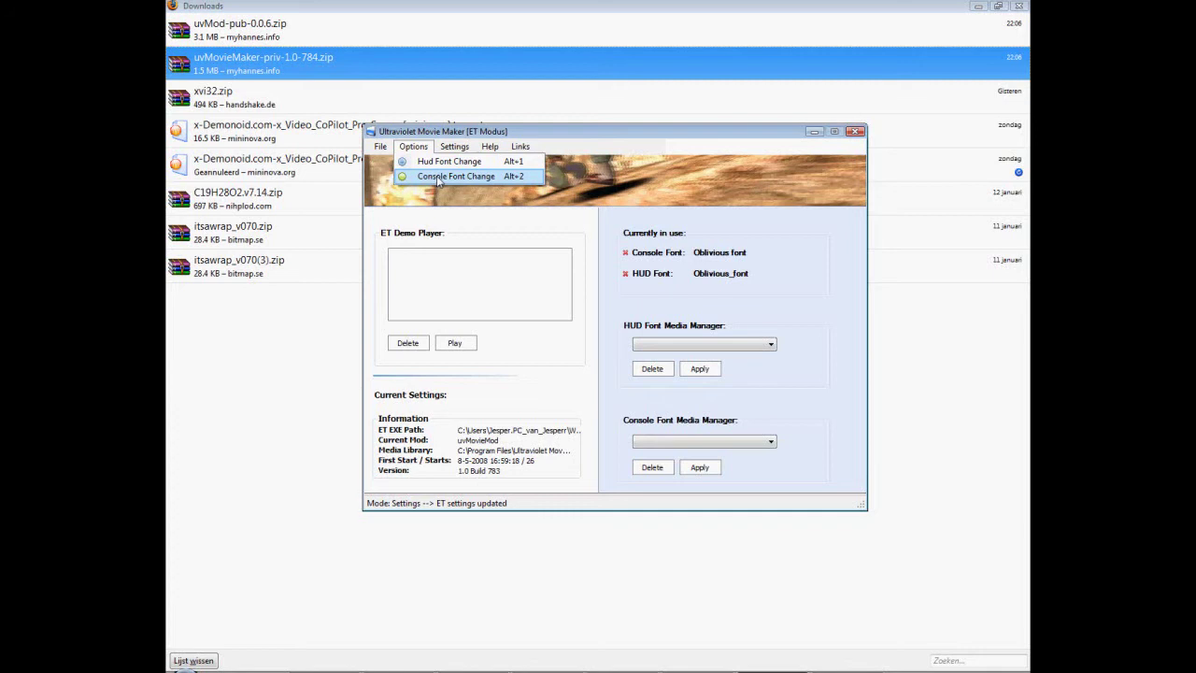
left_click(441, 162)
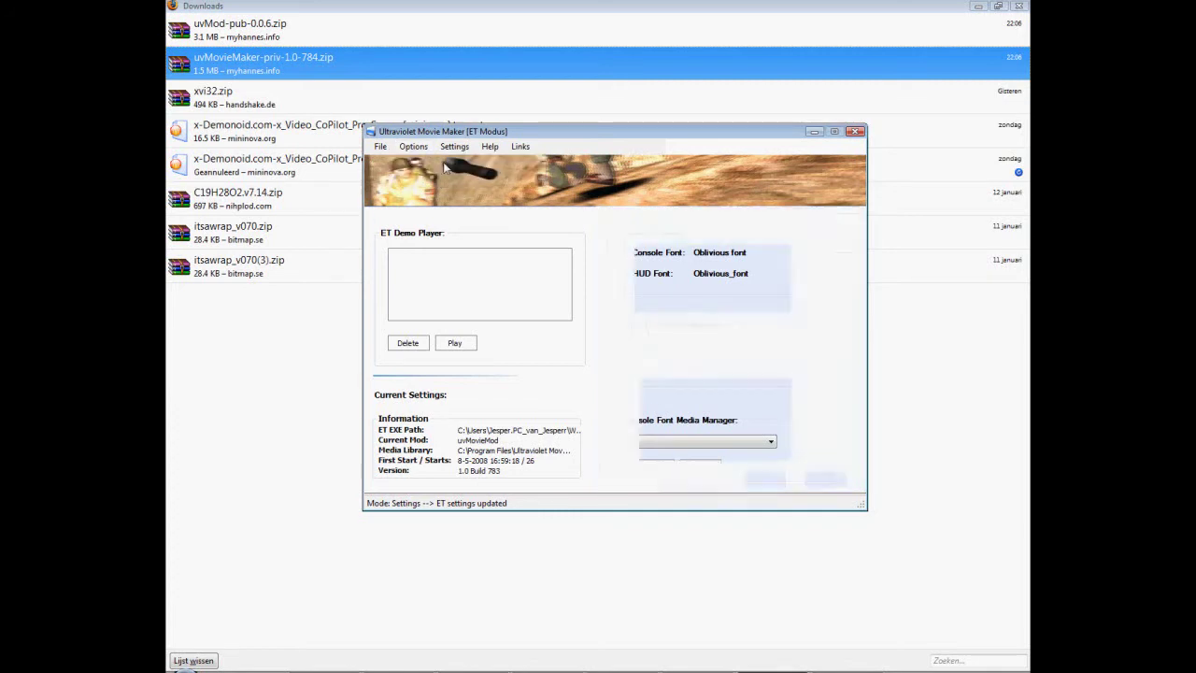
mouse_move(459, 342)
left_mouse_down()
mouse_move(460, 433)
mouse_move(459, 329)
left_mouse_up()
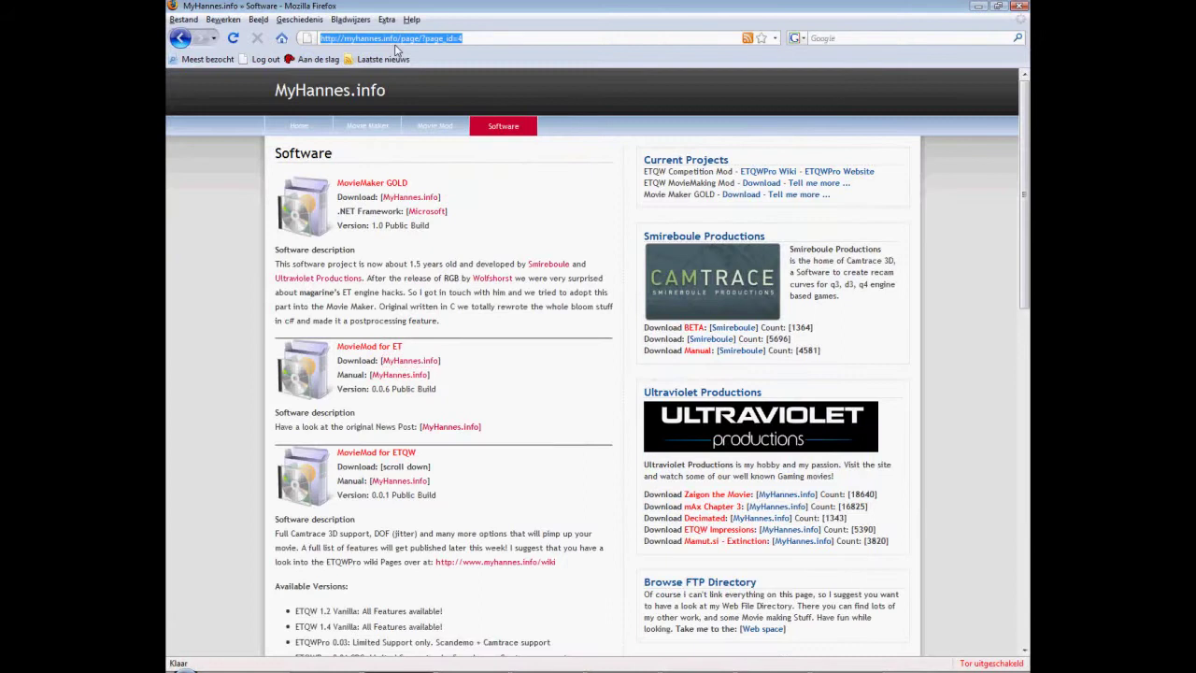
type("www.go")
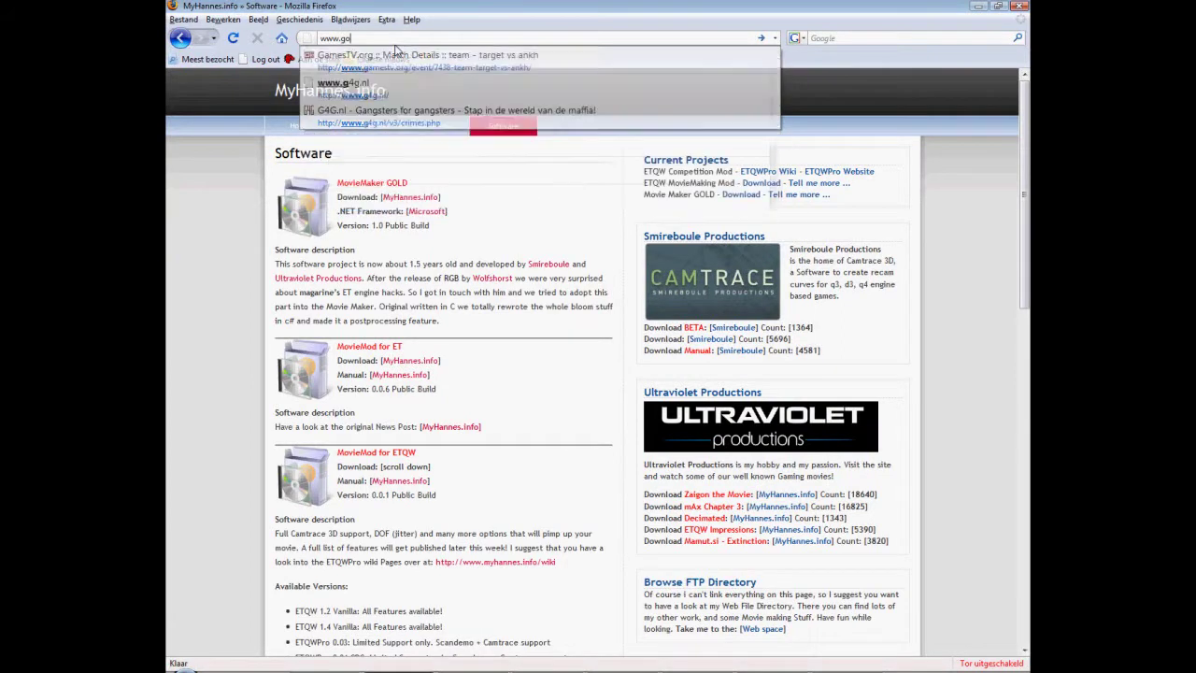
type("ogle.nl")
key("Return")
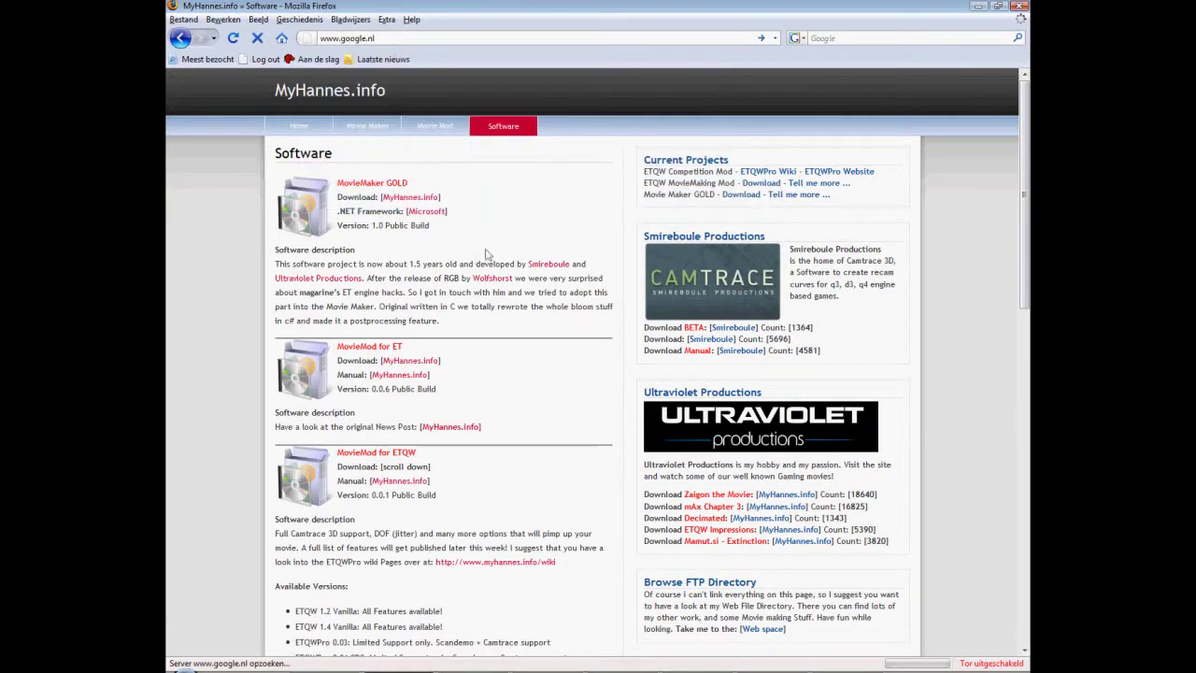
type("free ")
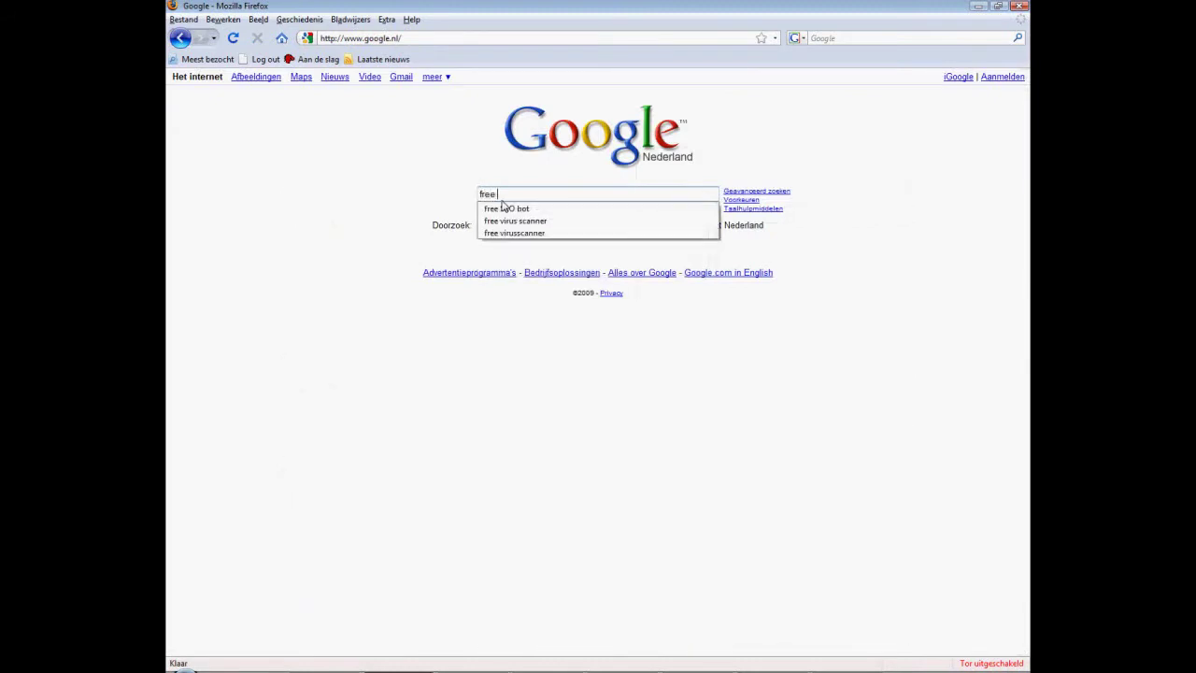
type("fonts")
key("Return")
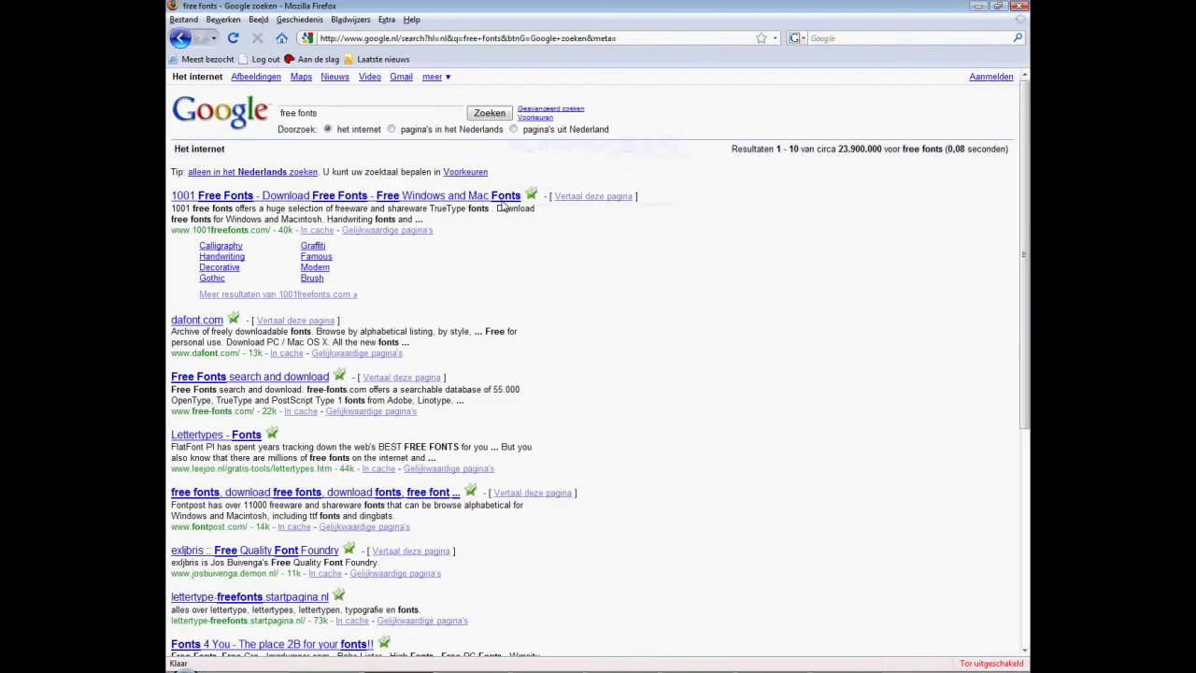
left_click(255, 194)
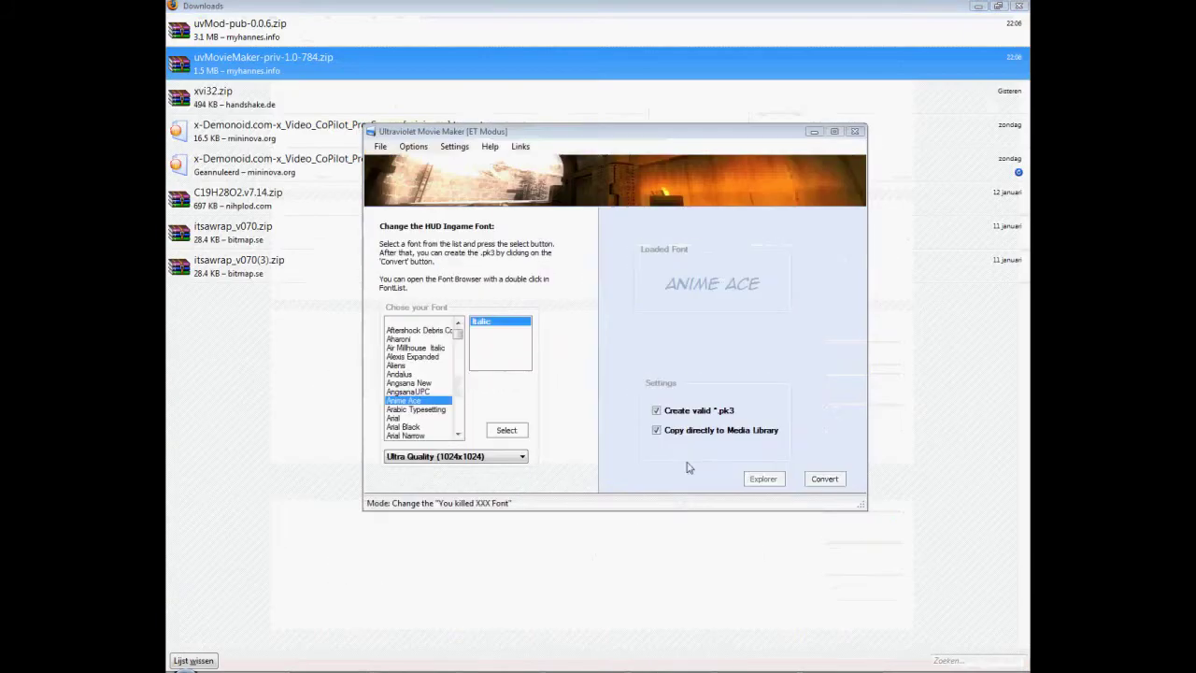
- Back in Ultraviolet Movie Maker, choose the Mistral font for the HUD with Ultra Quality (1024x1024)
left_click_drag(552, 132, 552, 159)
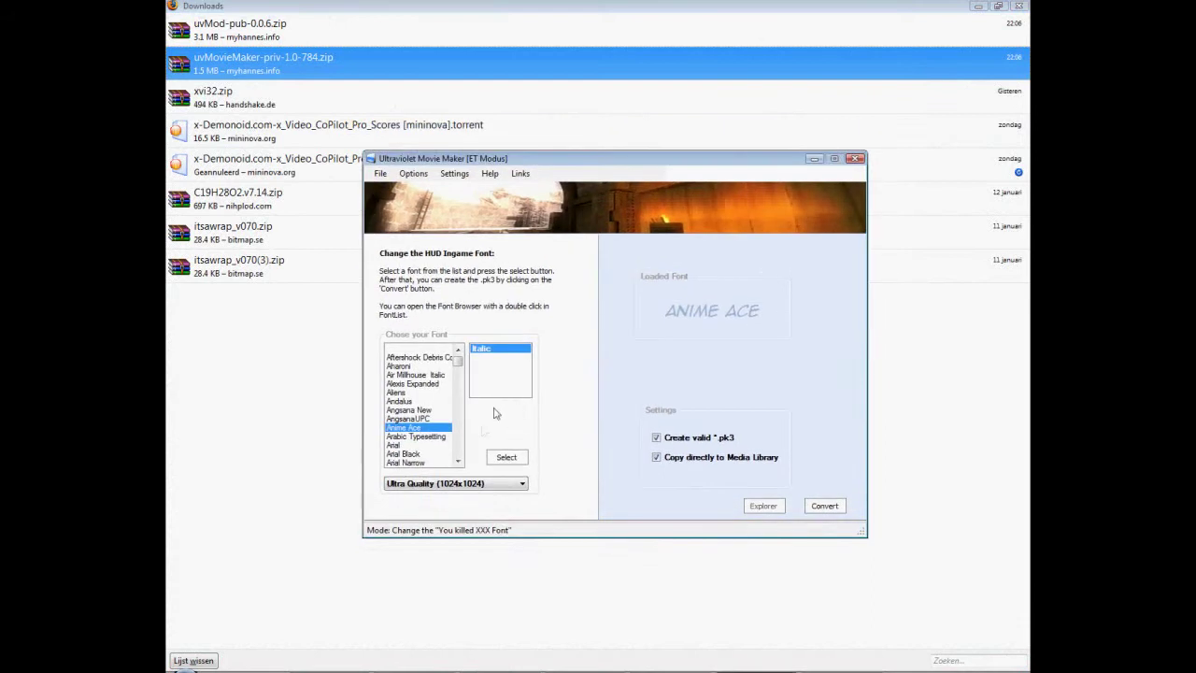
left_click_drag(459, 370, 458, 423)
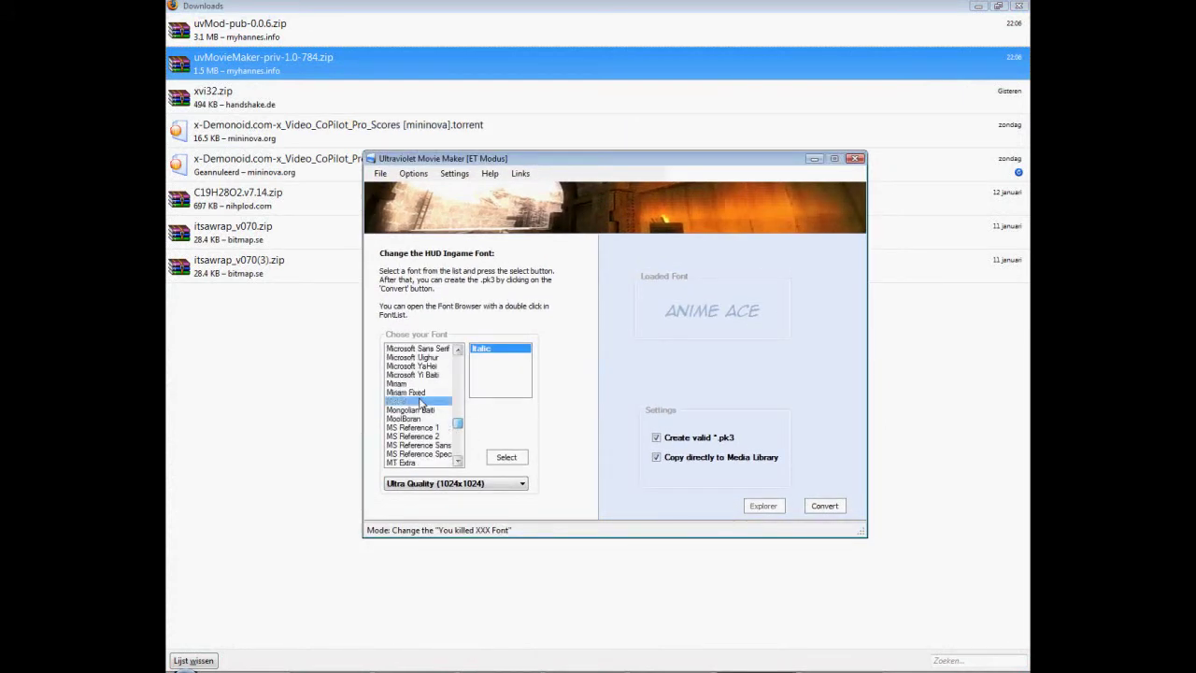
left_click(397, 400)
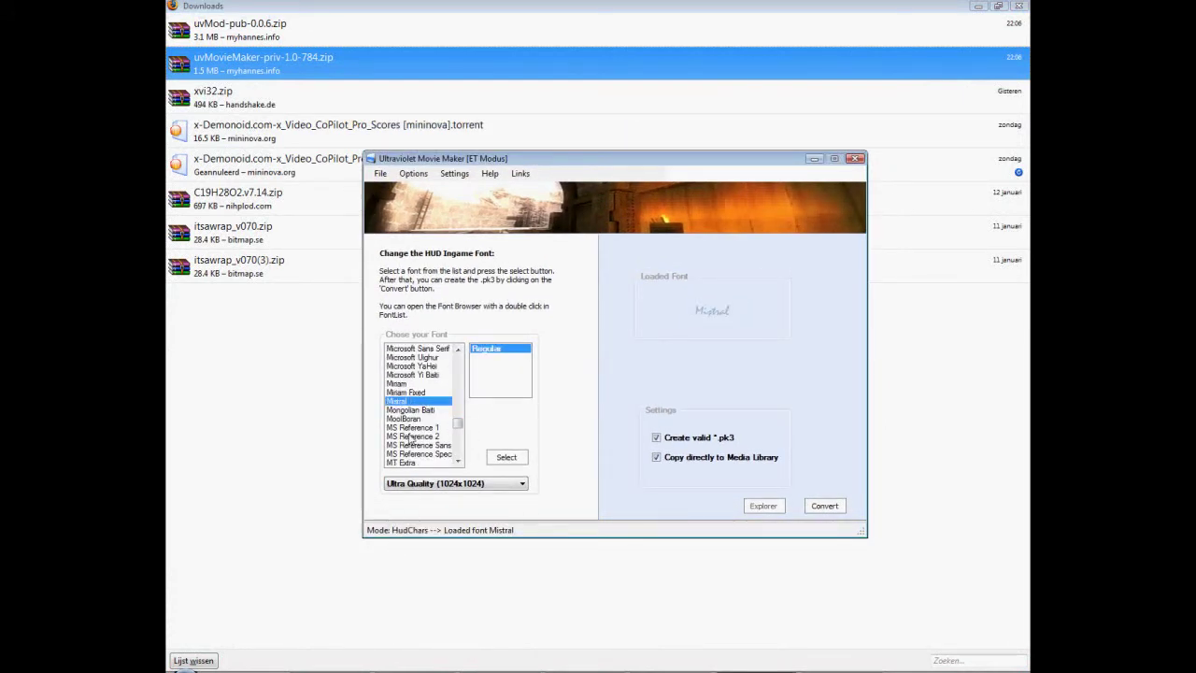
left_click(426, 485)
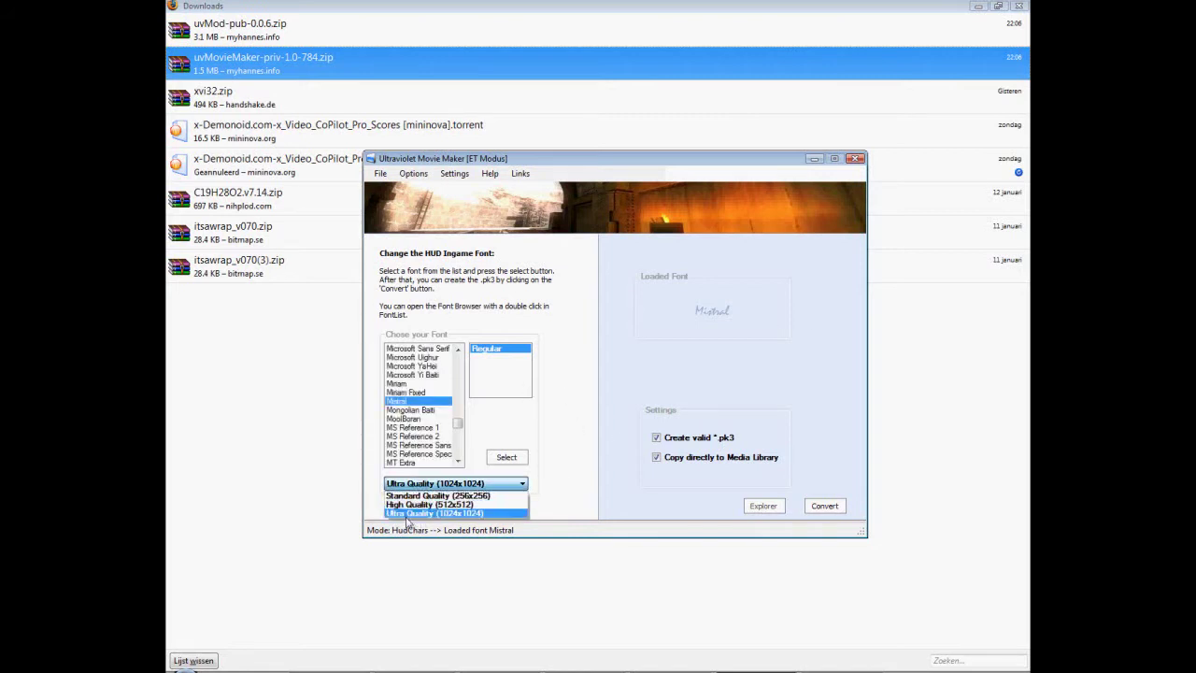
left_click(406, 514)
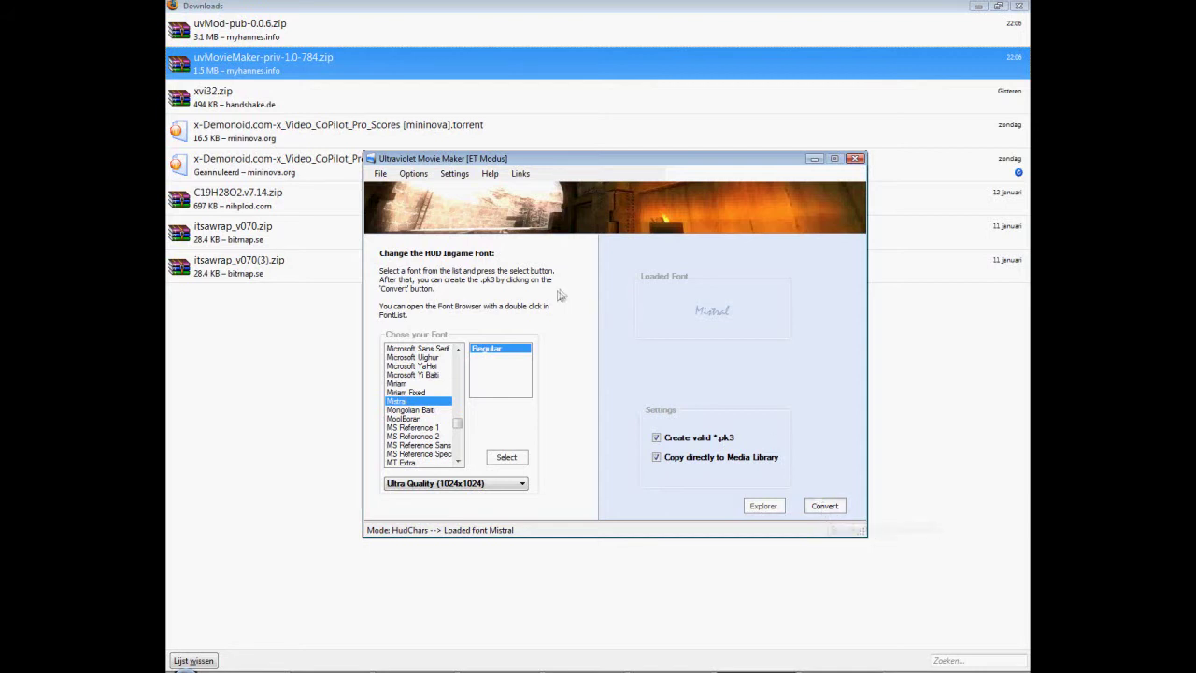
- Switch to the console font change page and choose the Andalus font
left_click(413, 173)
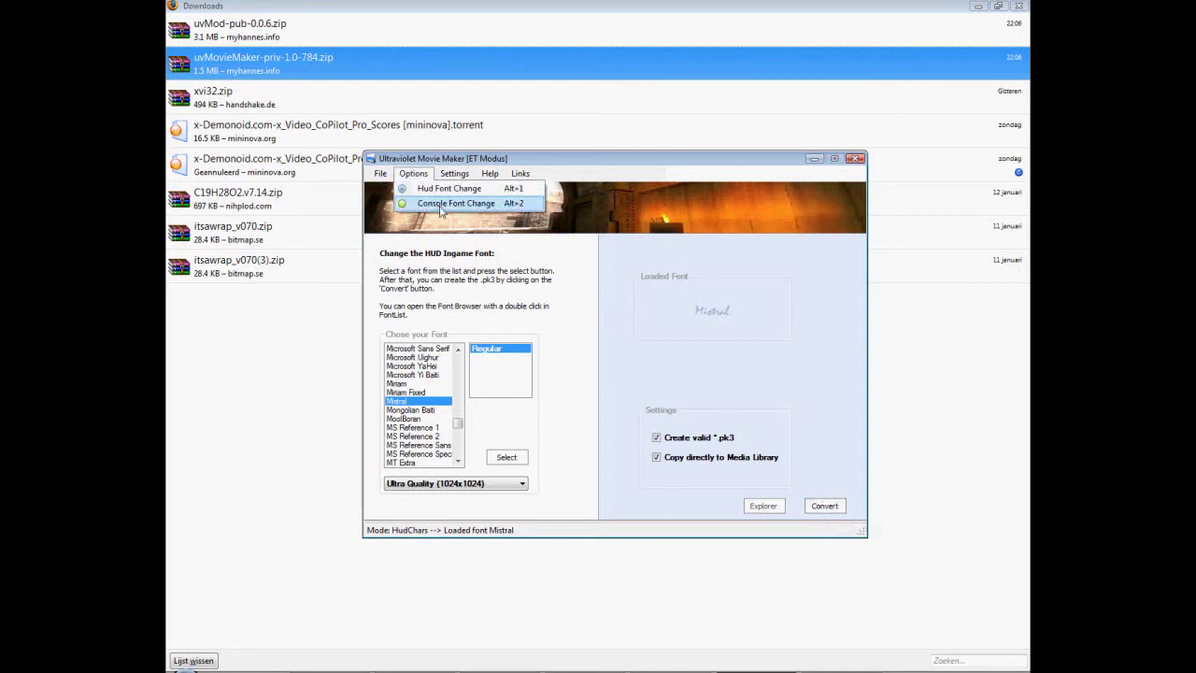
left_click(437, 202)
left_click(415, 401)
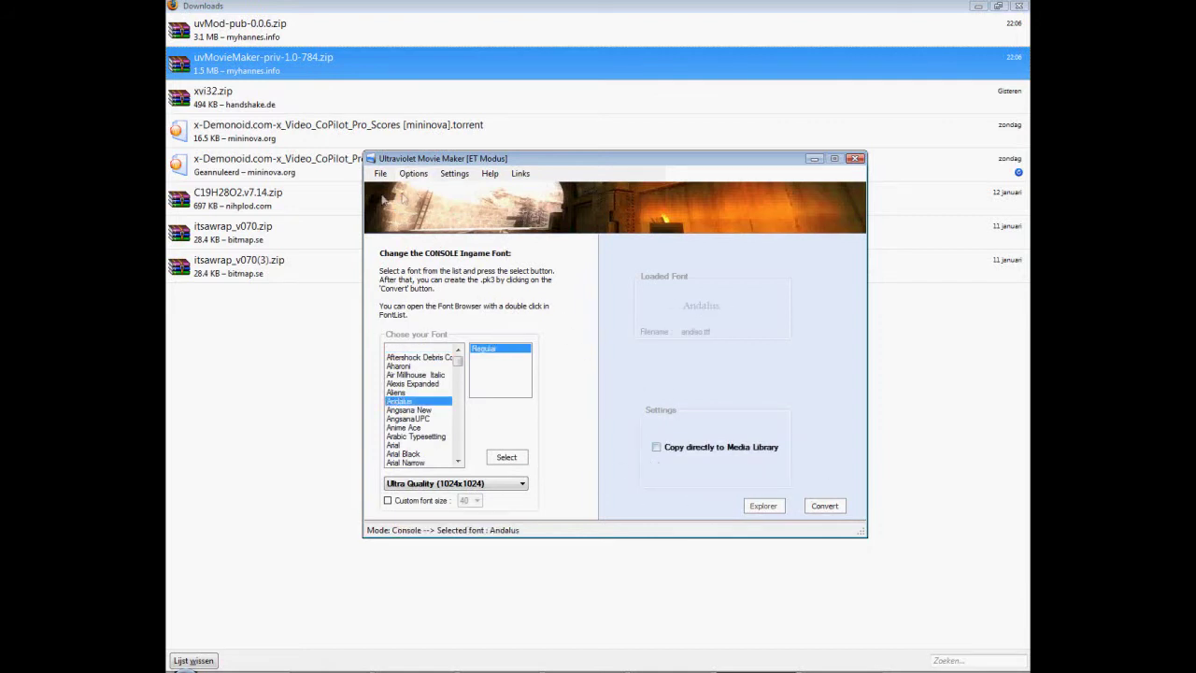
- Return to the program home page, choose Aliens in the HUD Font Media Manager and pick a font in the Console Font Media Manager
left_click(382, 174)
left_click(414, 187)
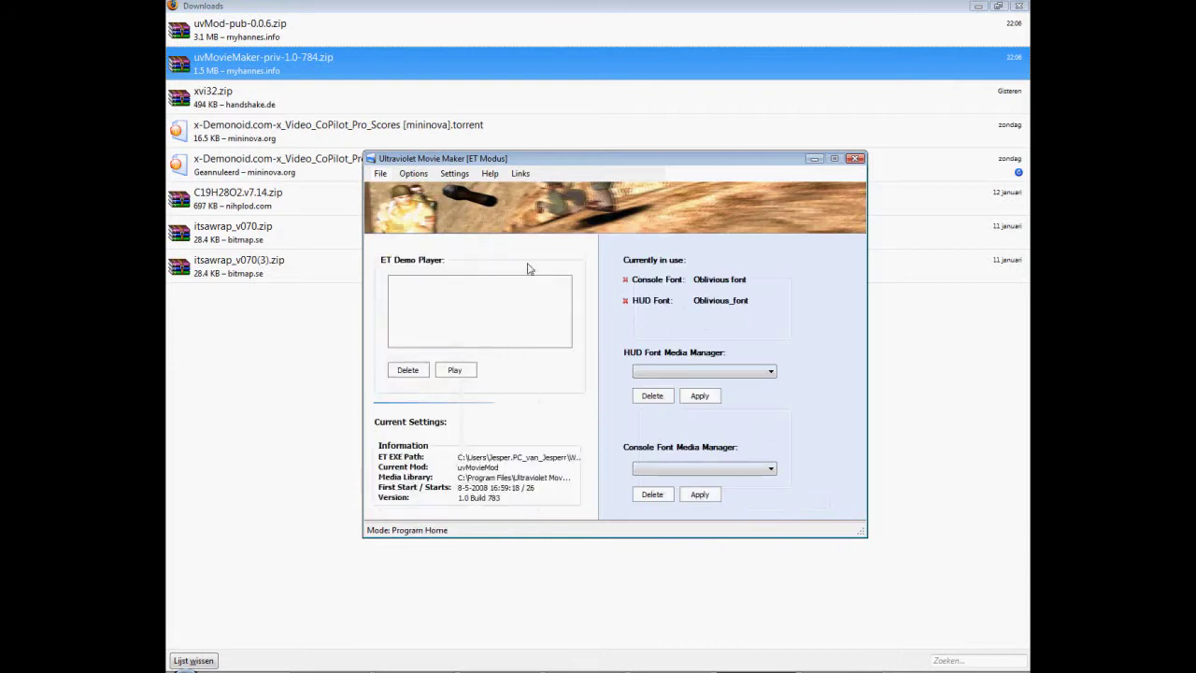
left_click(723, 373)
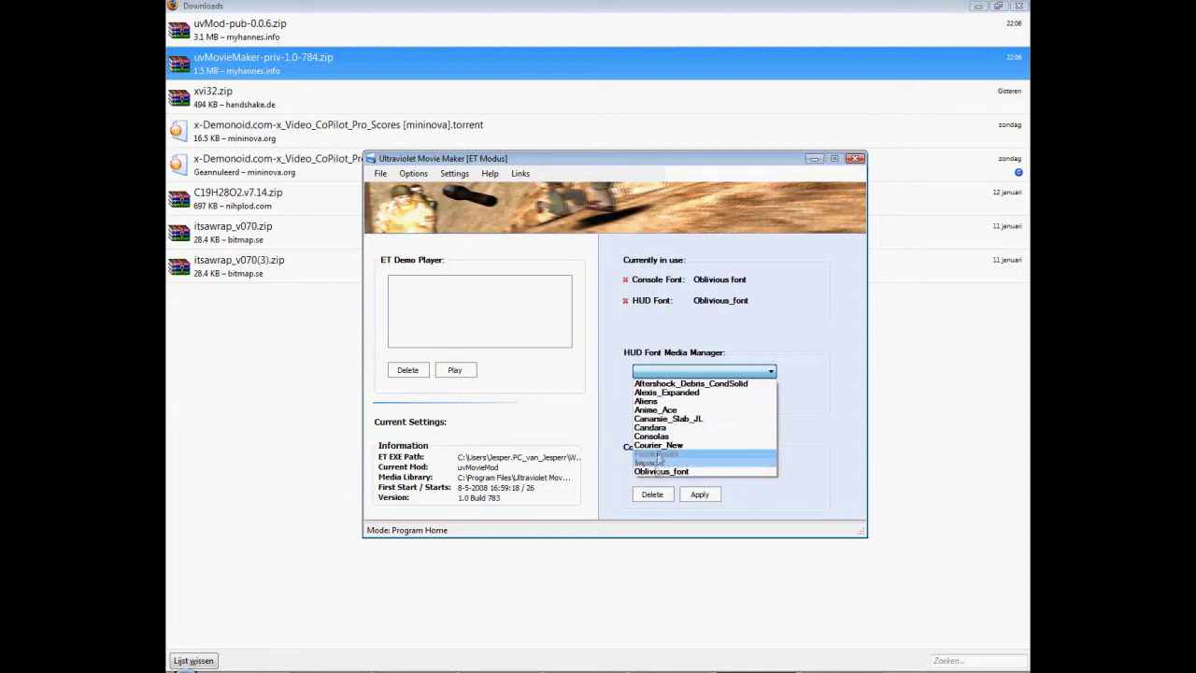
left_click(659, 401)
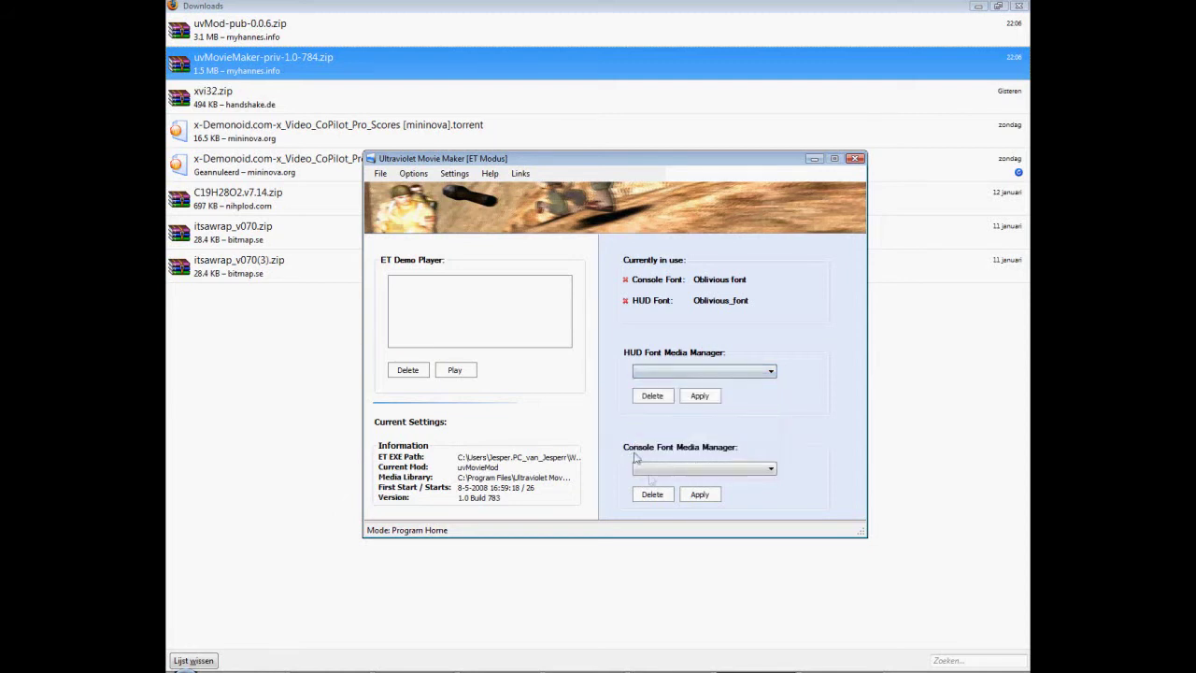
left_click(661, 372)
left_click(659, 401)
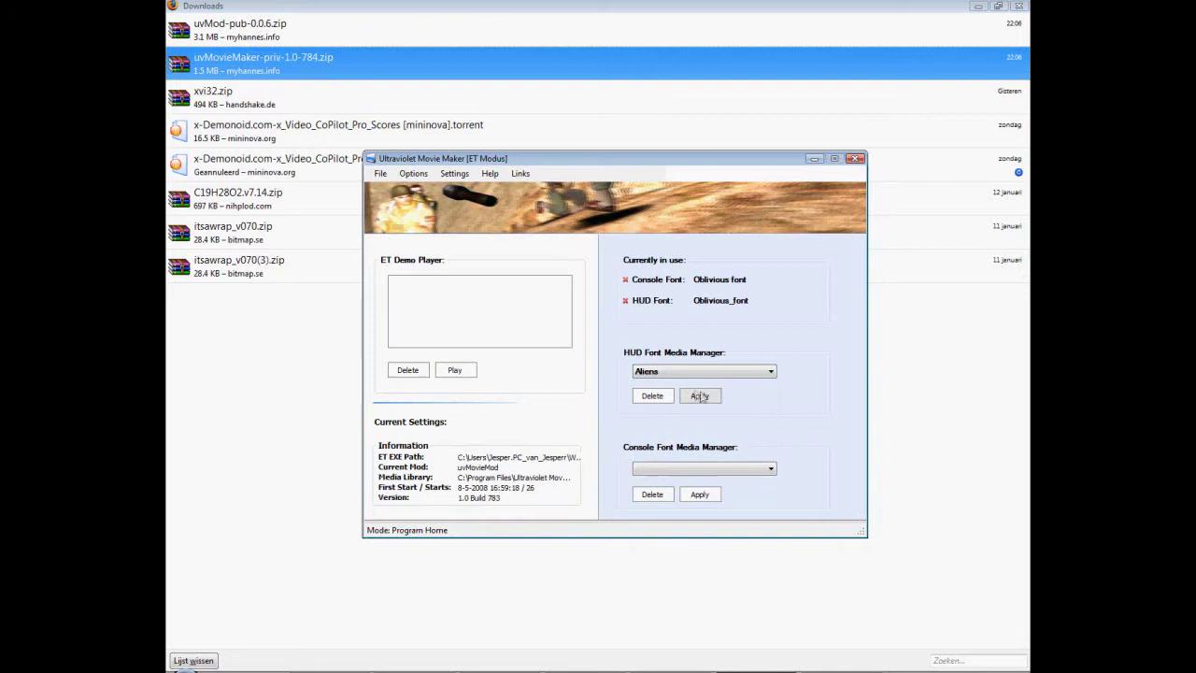
left_click(664, 468)
left_click(654, 535)
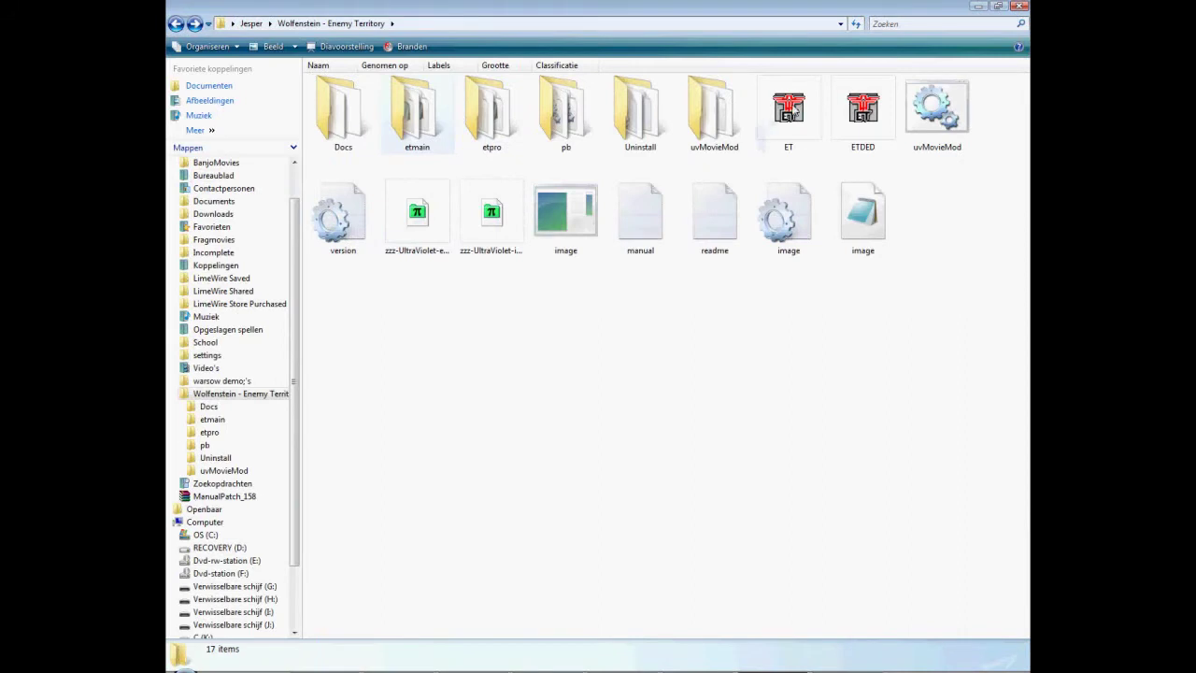
- Launch ET from the Wolfenstein - Enemy Territory folder, open its mods list and load Braundorf B4 with uv-Mod
double_click(789, 112)
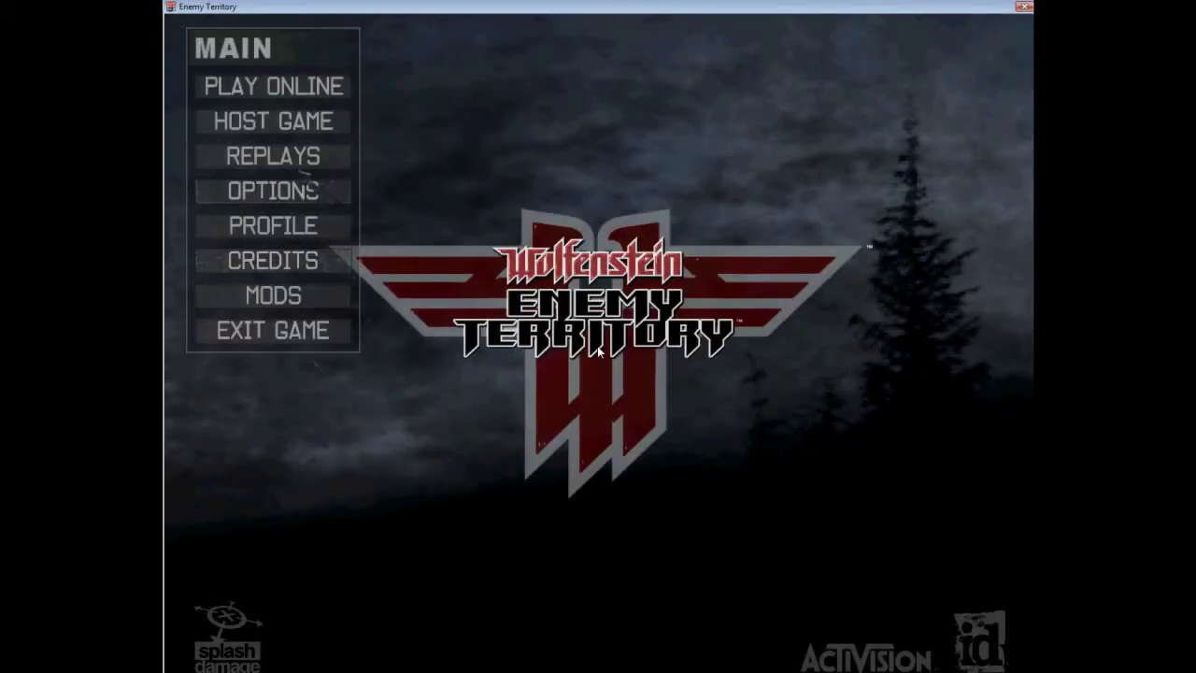
left_click(303, 296)
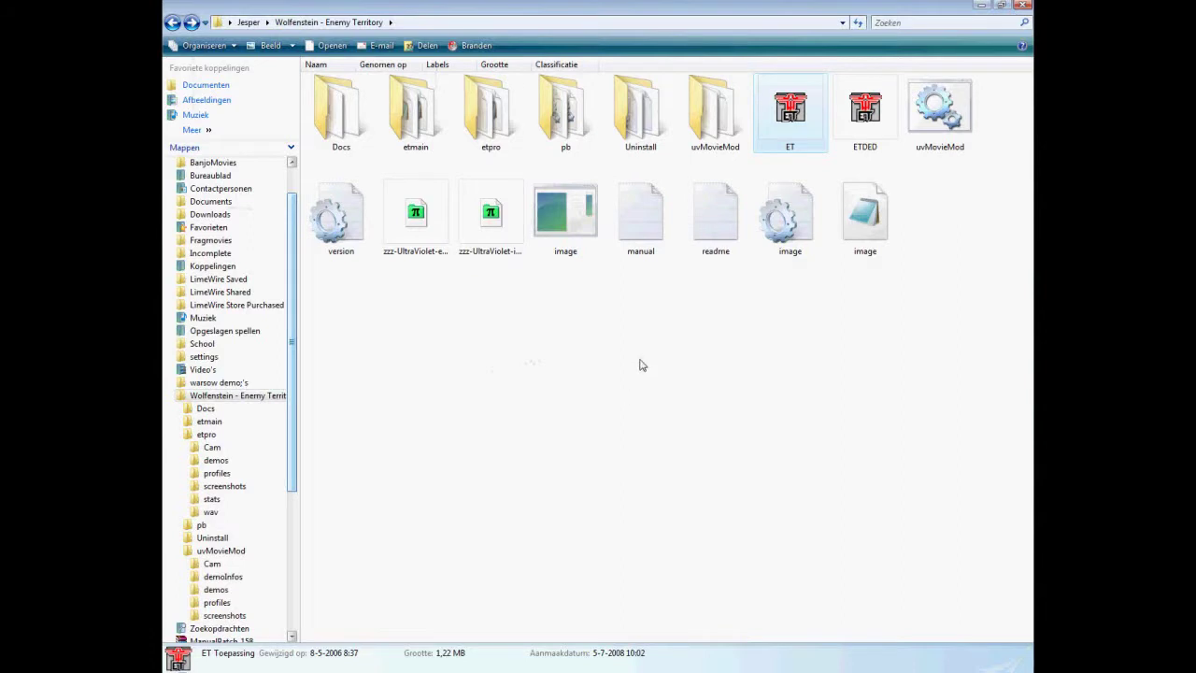
left_click(640, 363)
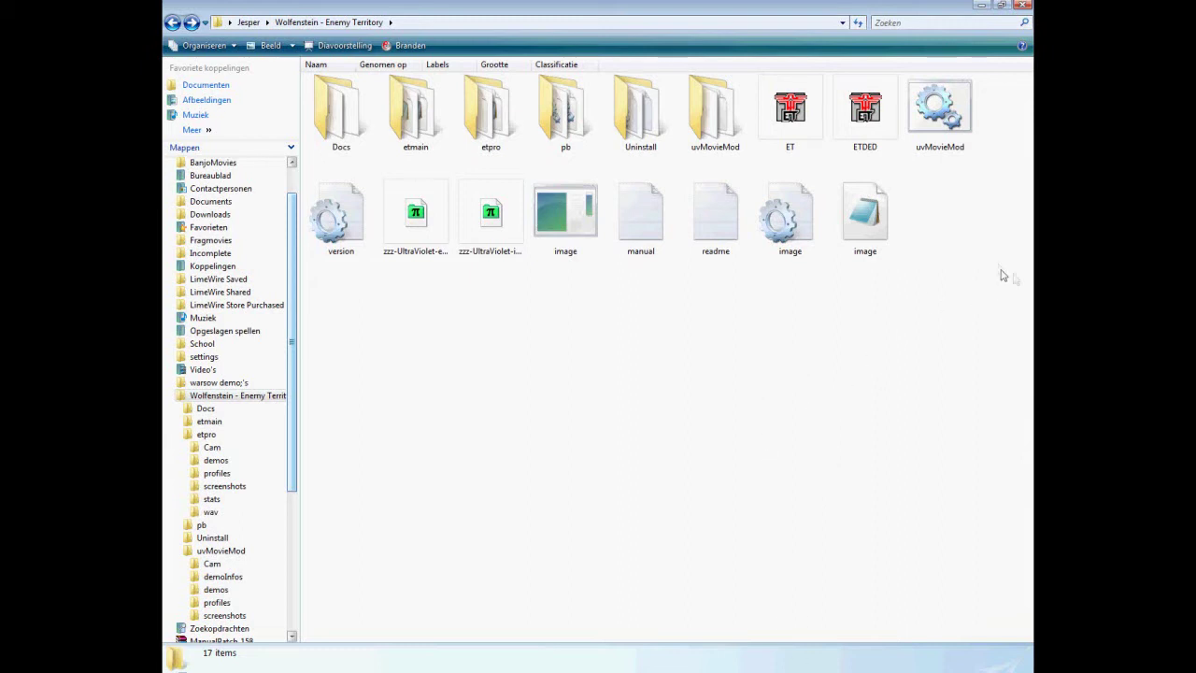
- Bring up config file 2 in Notepad and examine its seta mm_ popup and message settings
left_click_drag(1004, 269, 377, 58)
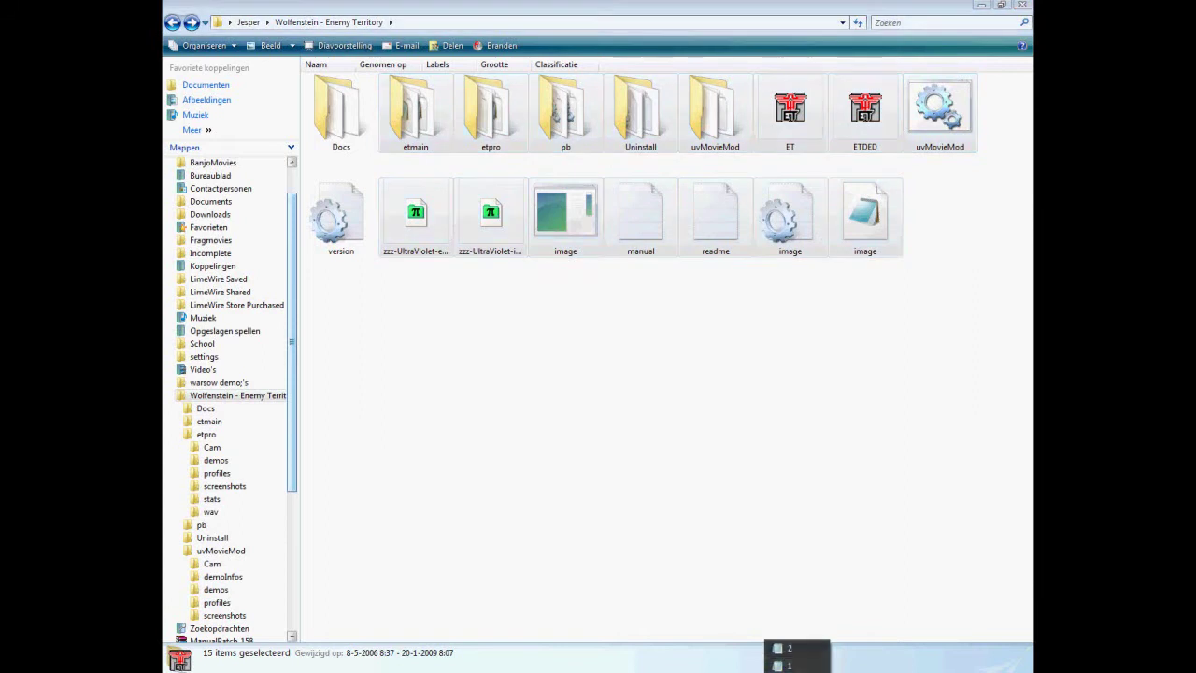
left_click(794, 652)
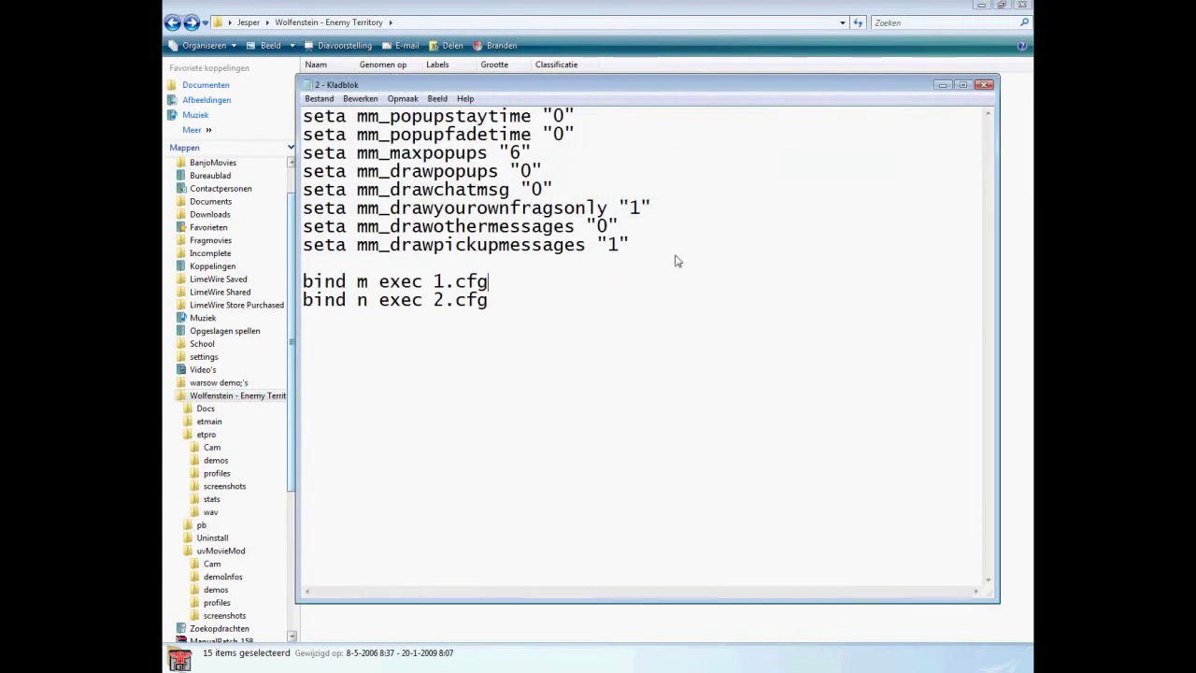
left_click_drag(660, 248, 260, 107)
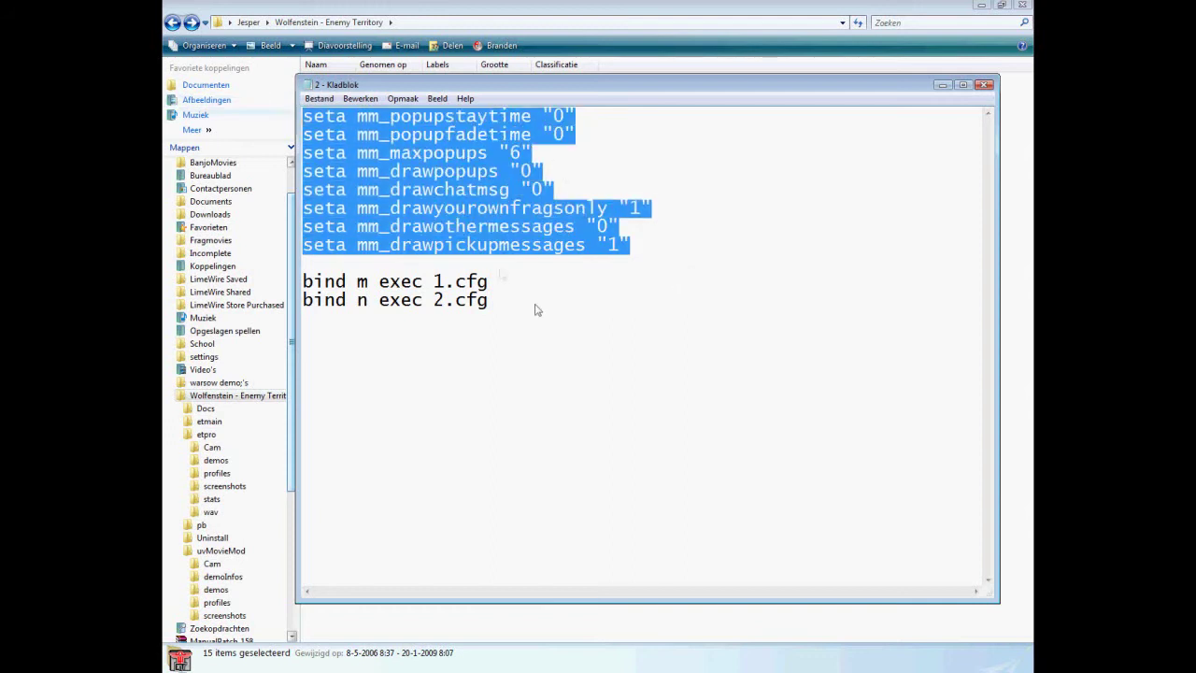
left_click(557, 328)
- Switch to config file 1 and examine its seta mm_ lines, especially the mm_popupfadetime value, and the exec binds
left_click(785, 672)
left_click(790, 666)
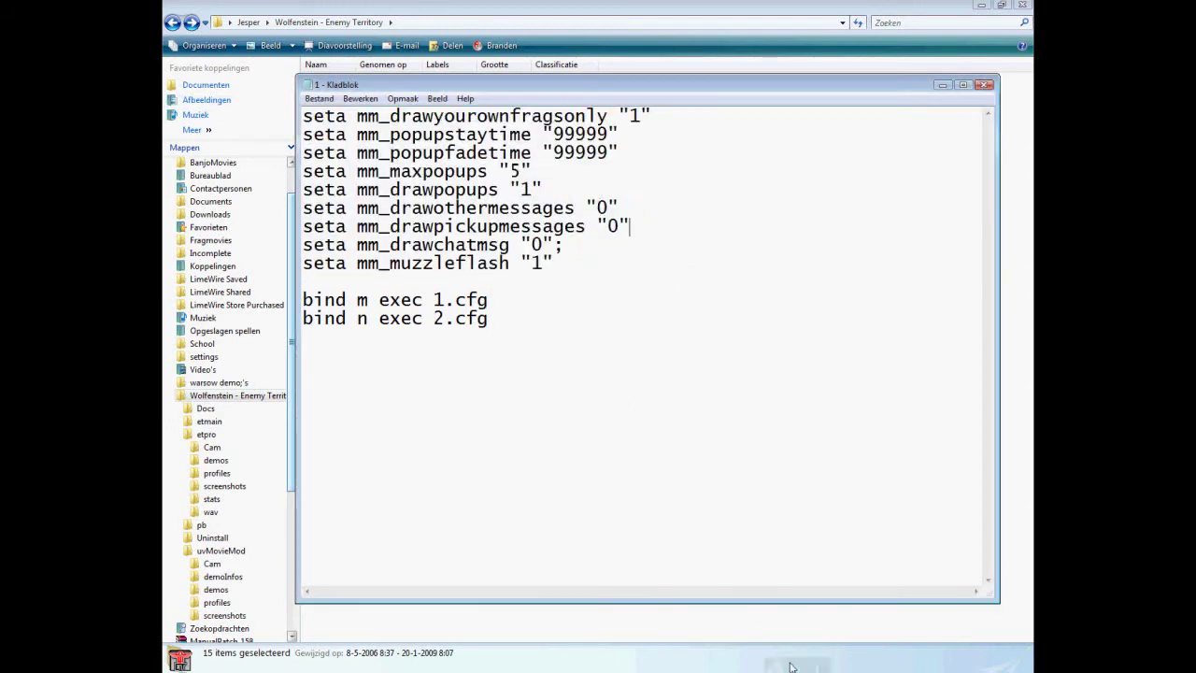
left_click_drag(625, 308, 617, 292)
key("shift+Up")
key("shift+Up")
key("shift+Up")
key("shift+Up")
key("shift+Up")
key("shift+Up")
key("shift+Up")
key("shift+Up")
key("shift+Up")
key("shift+Up")
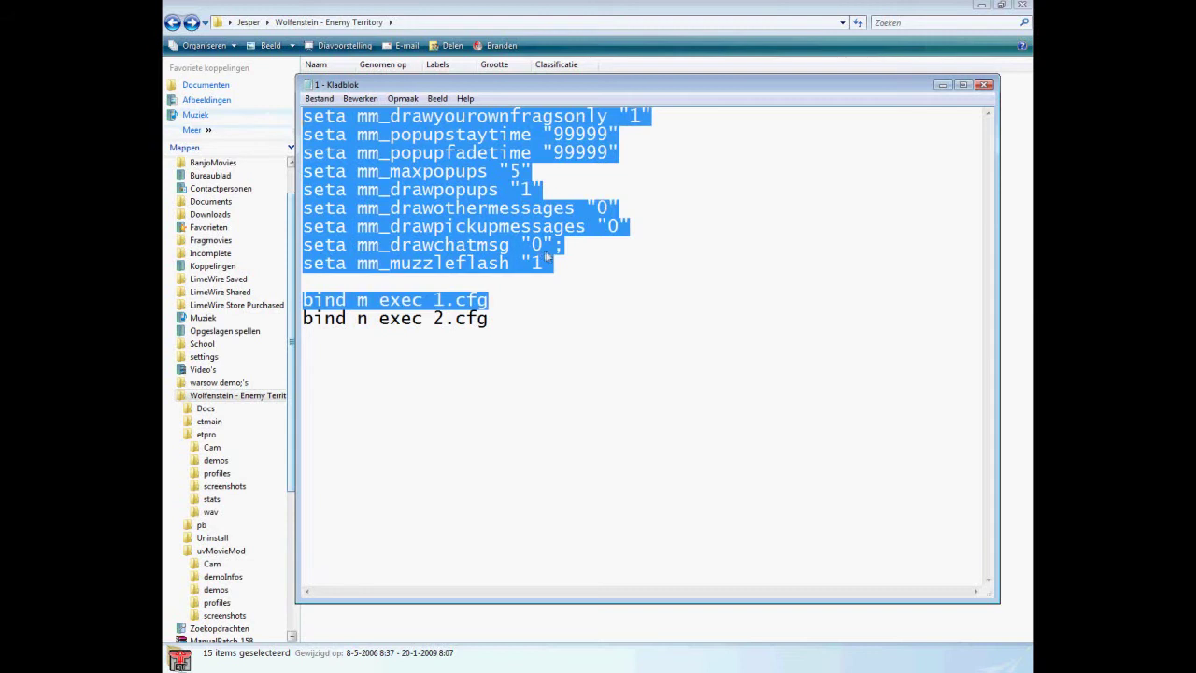
left_click(552, 261)
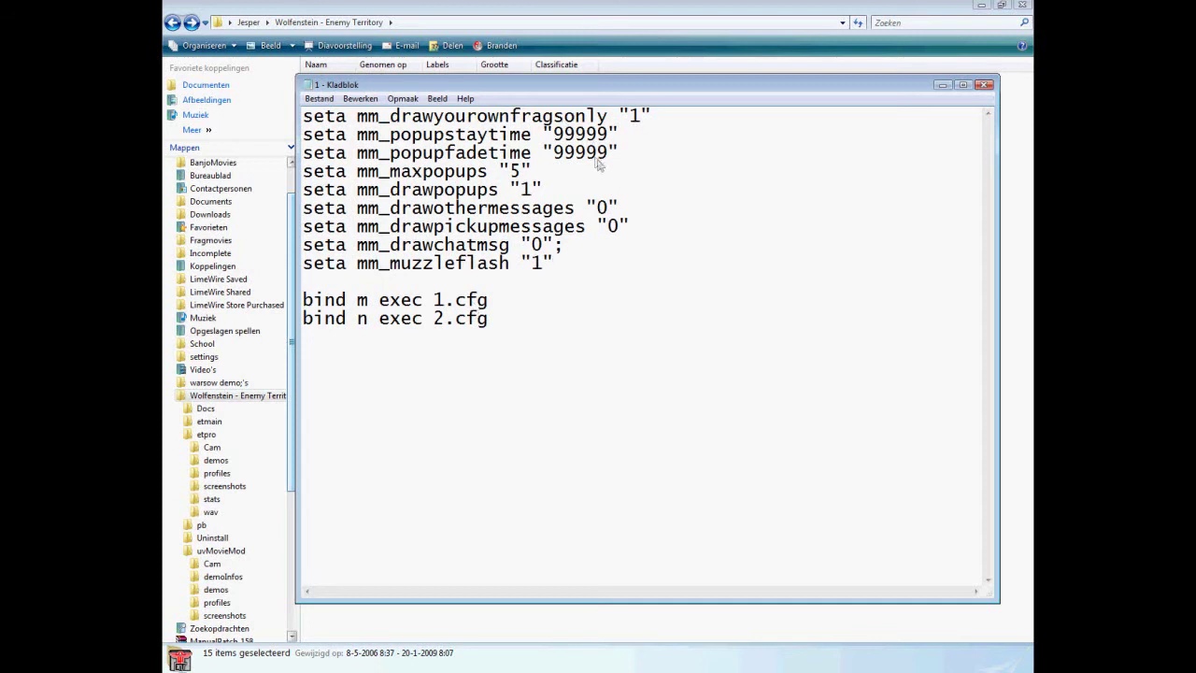
left_click_drag(610, 152, 553, 153)
left_click_drag(671, 161, 338, 103)
left_click_drag(620, 282, 249, 87)
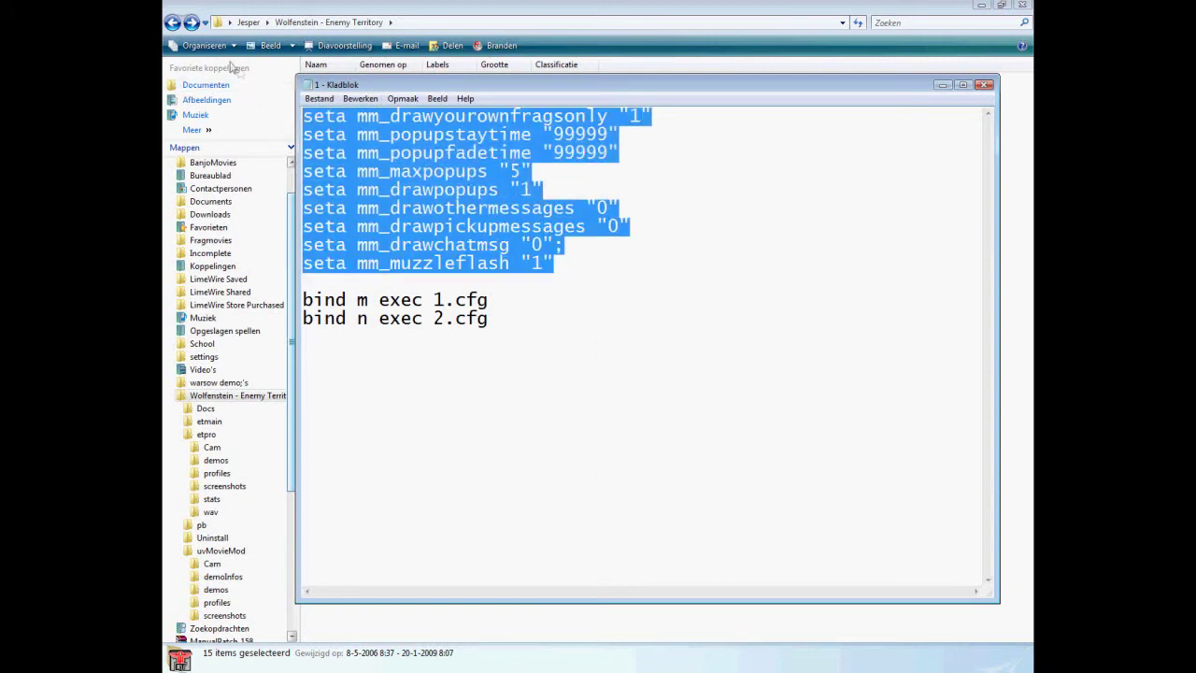
left_click(587, 274)
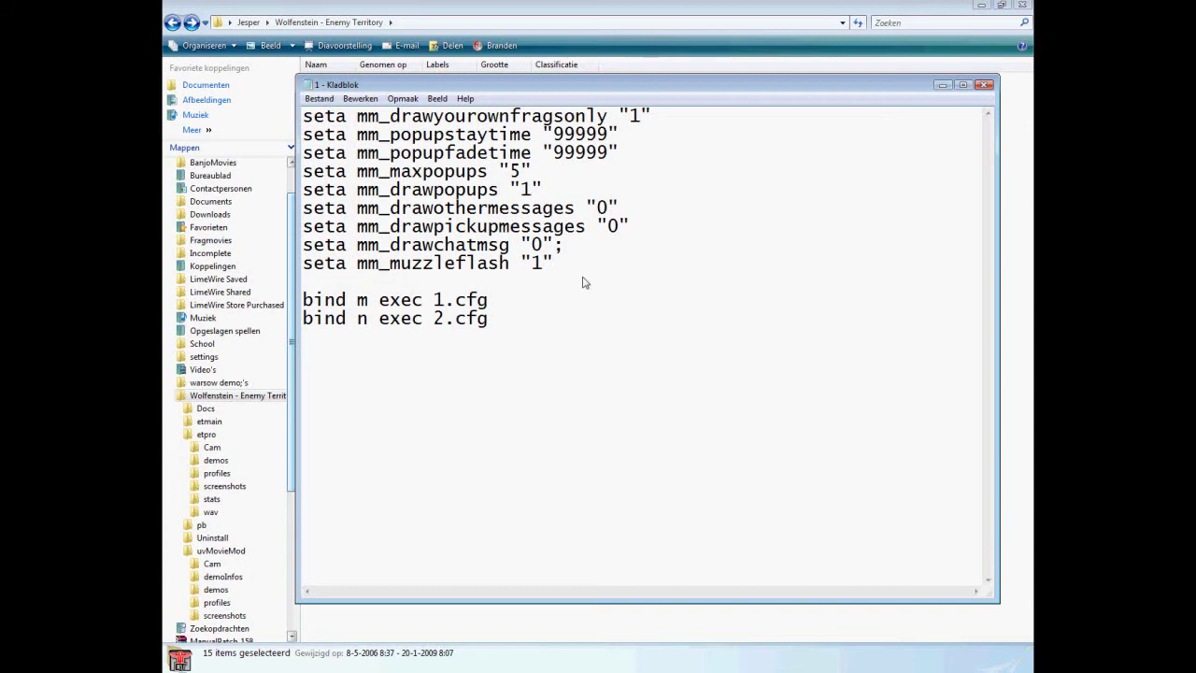
left_click_drag(606, 262, 221, 69)
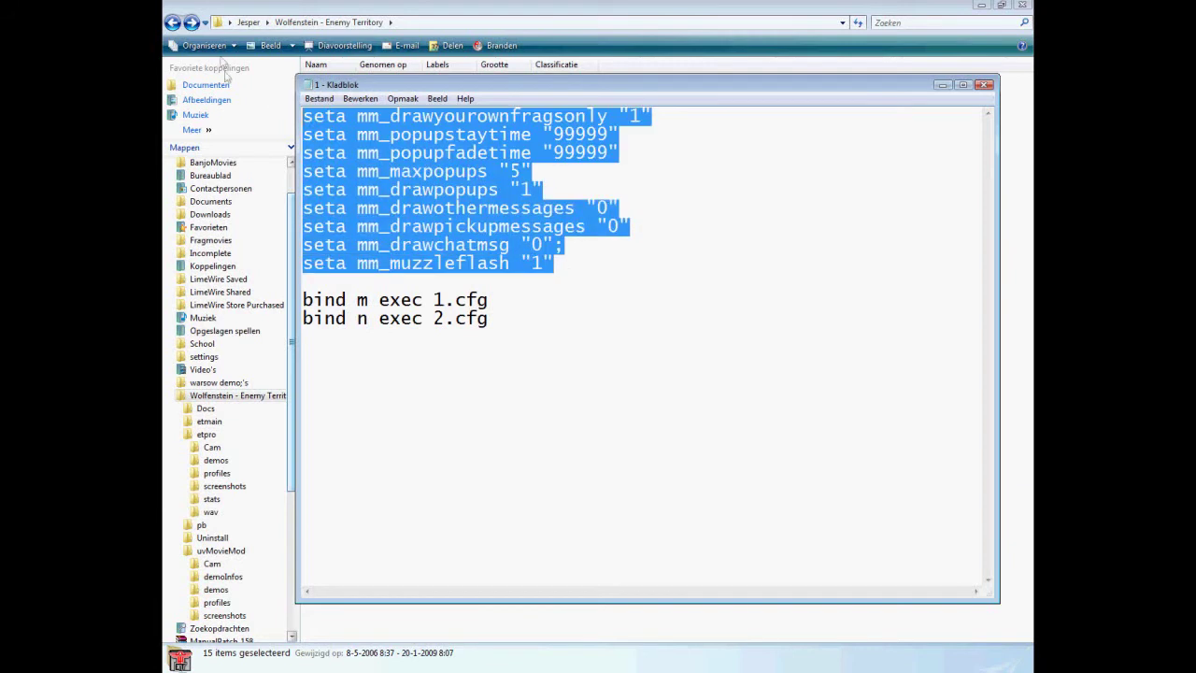
left_click(582, 269)
- Return to config file 2 and review its seta lines together with the m and n exec binds
left_click(800, 672)
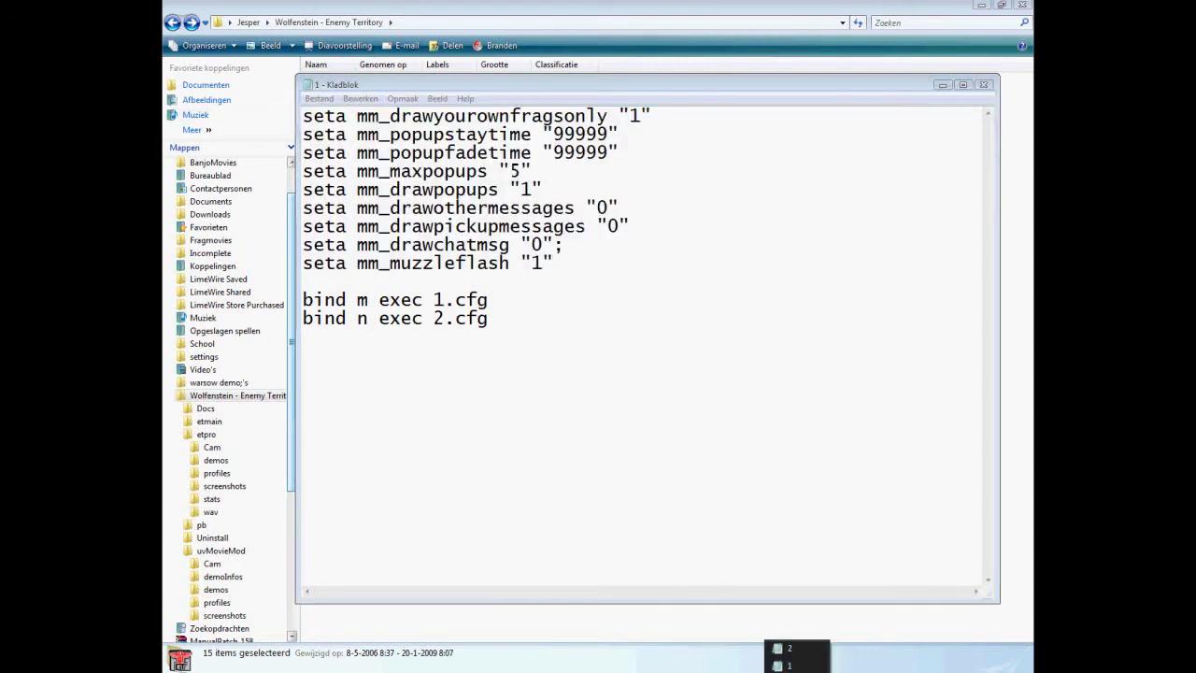
left_click(797, 666)
left_click_drag(706, 292, 288, 96)
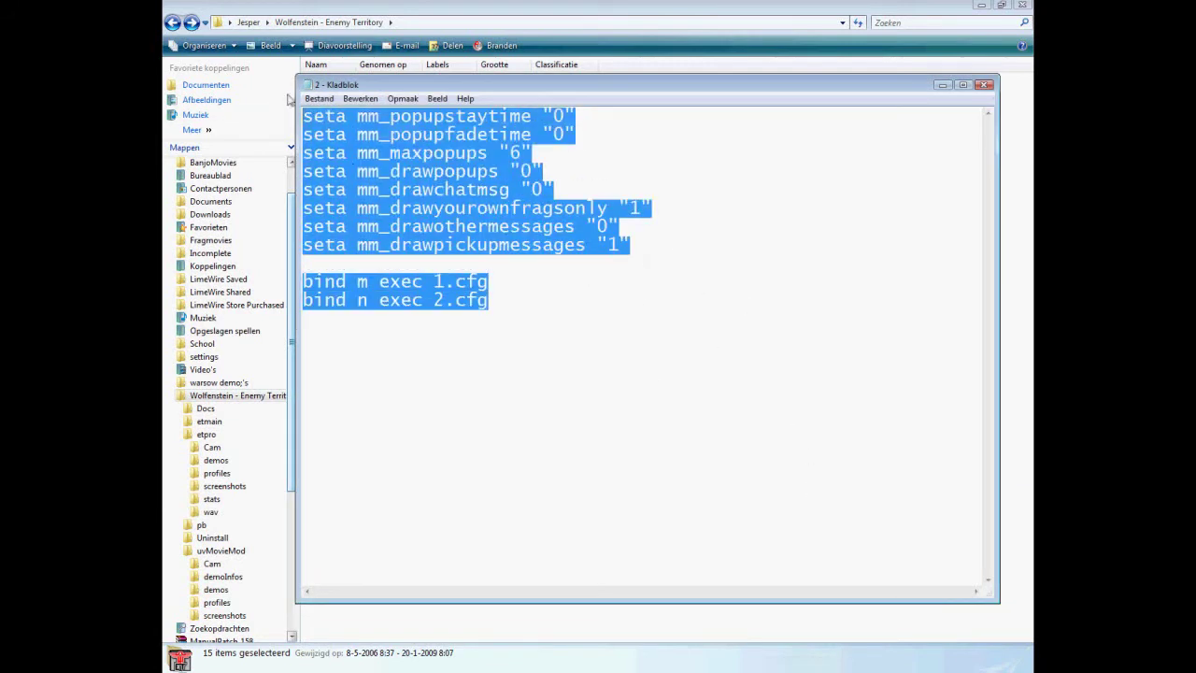
left_click_drag(554, 292, 280, 119)
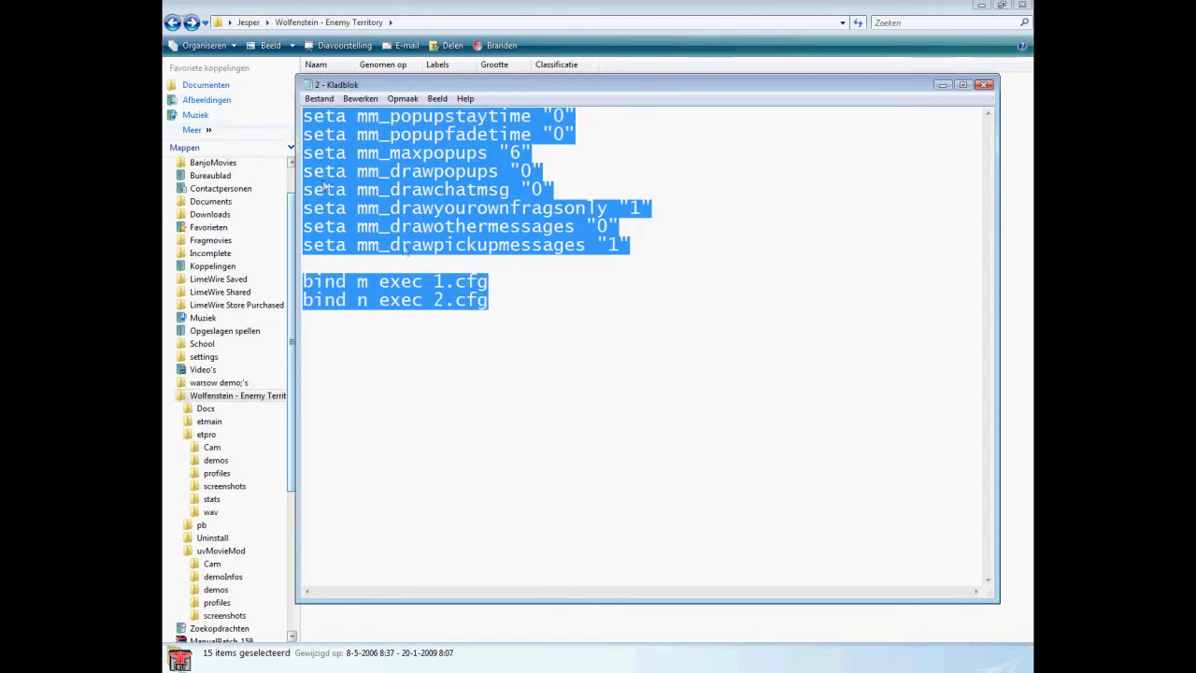
left_click(515, 319)
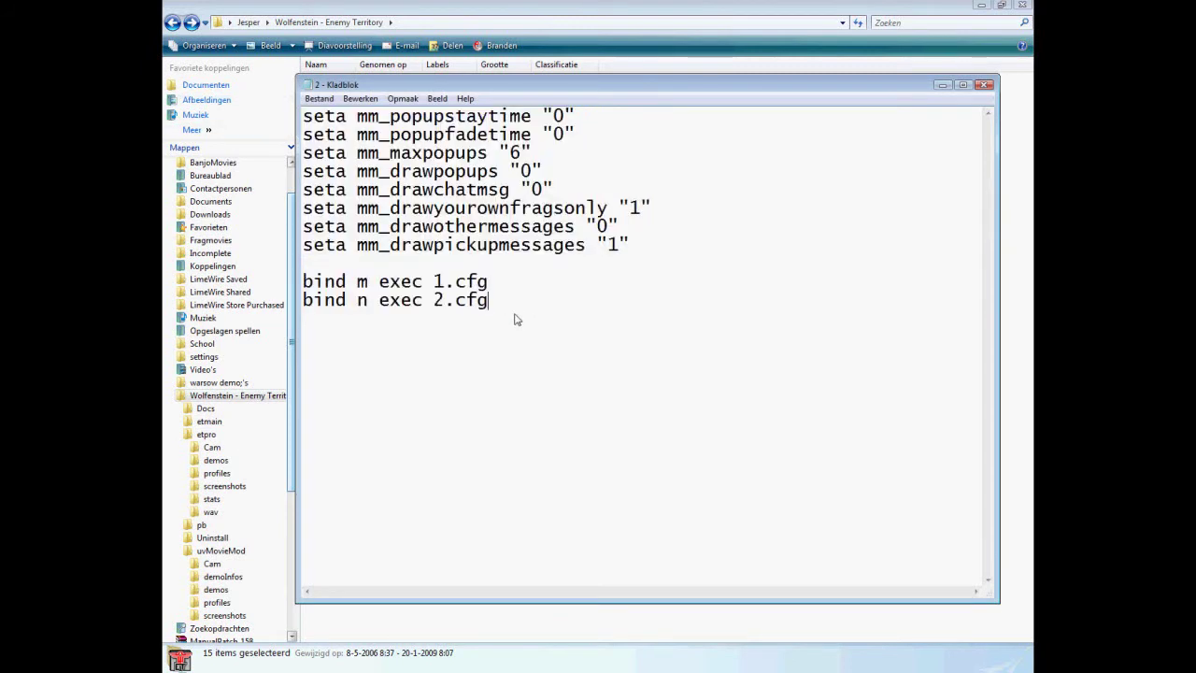
- Switch to config file 1 and review its full block of seta mm_ popup, message and muzzle flash lines
left_click(776, 655)
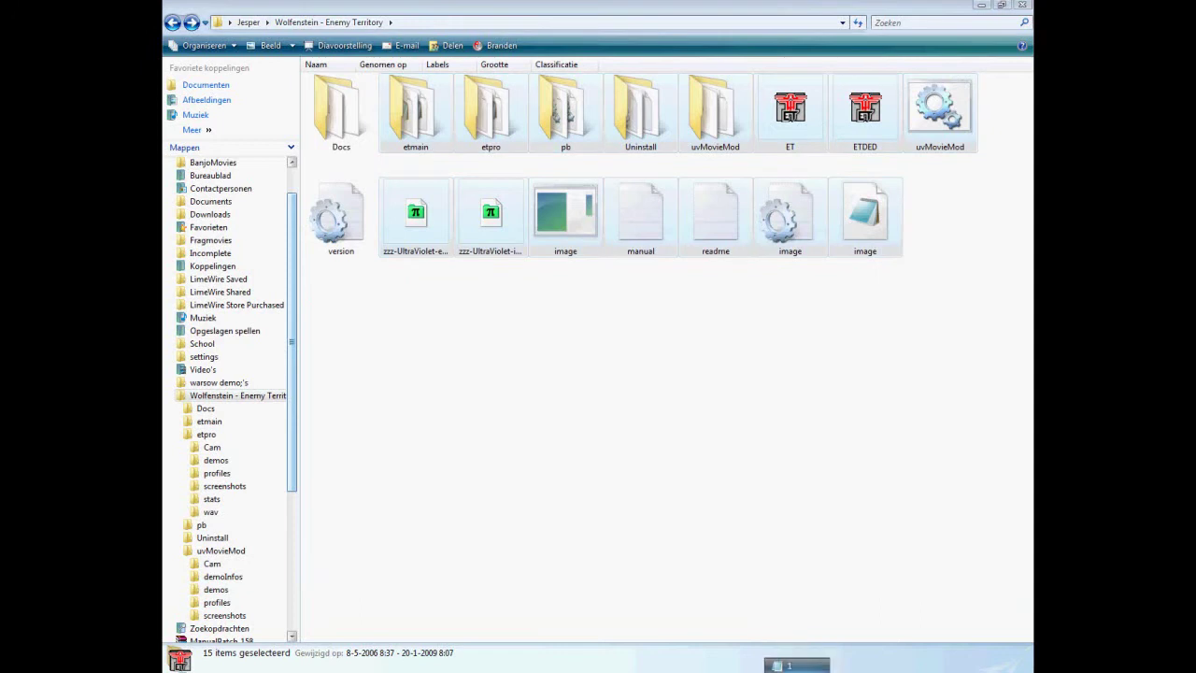
left_click(799, 654)
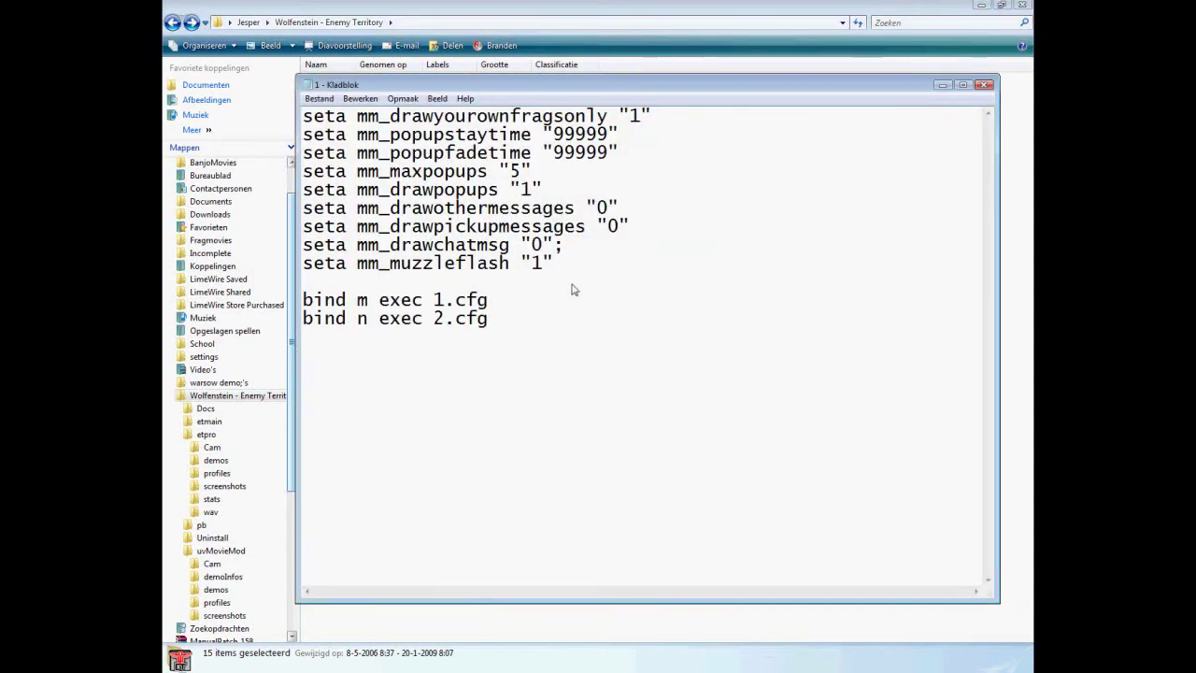
left_click_drag(555, 265, 303, 114)
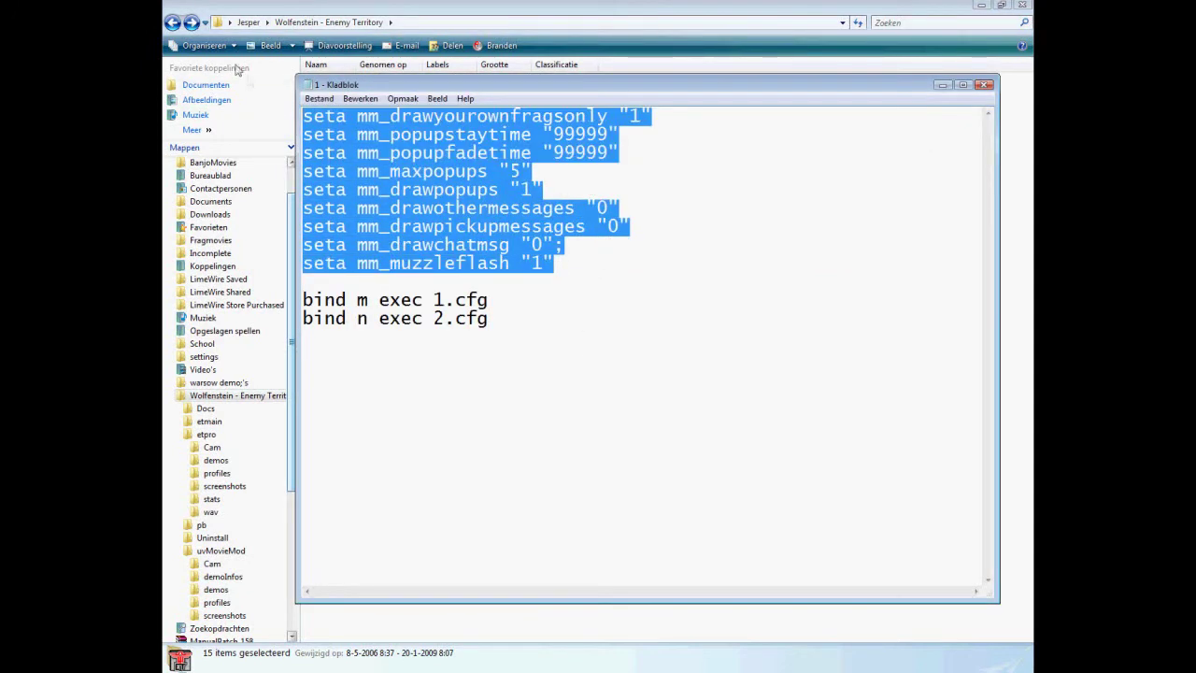
left_click(586, 325)
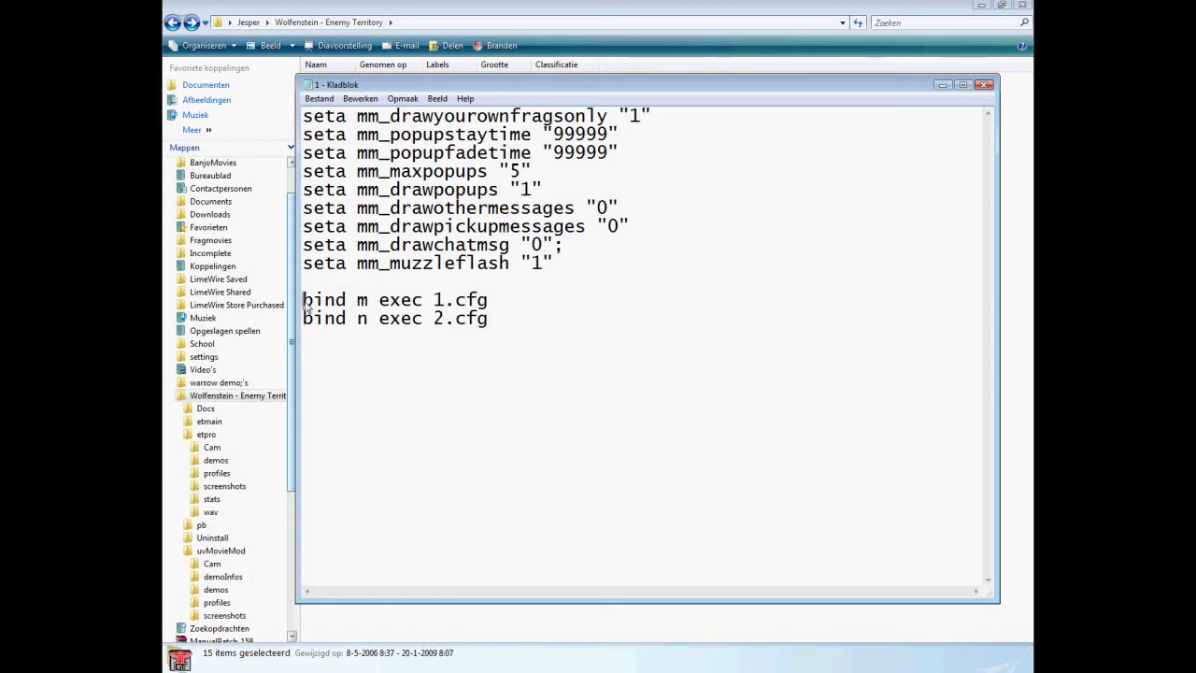
- Examine the two bind lines in config file 1 that tie m to 1.cfg and n to 2.cfg
left_click_drag(304, 305, 507, 312)
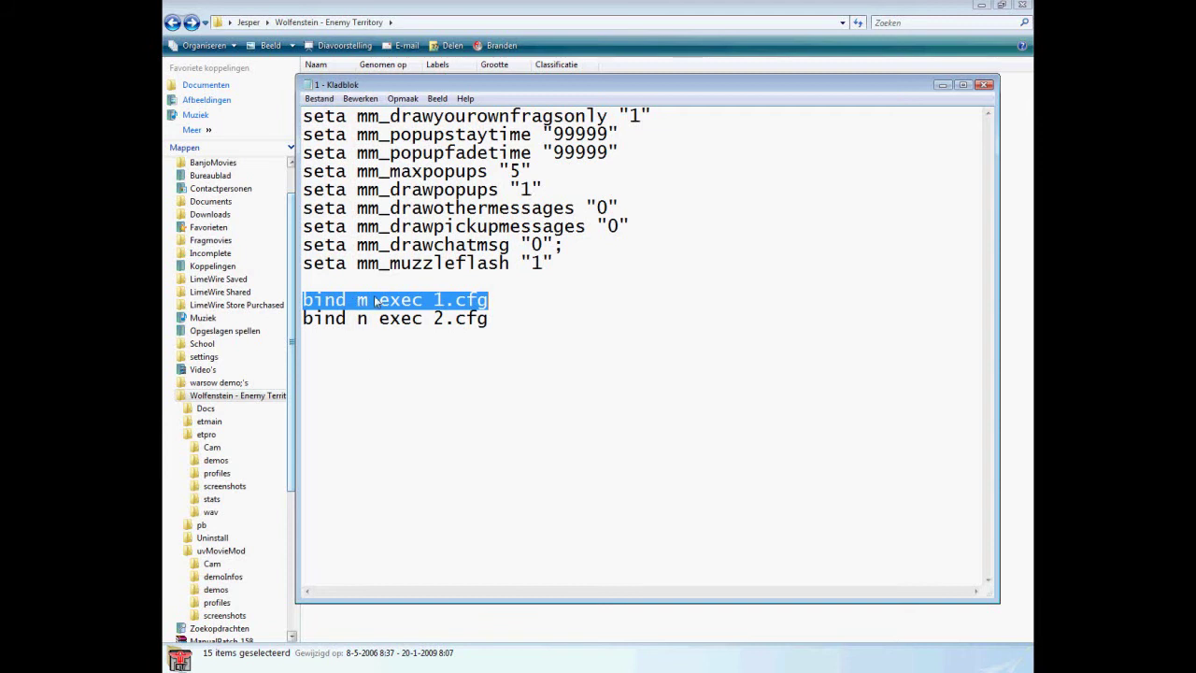
left_click(436, 301)
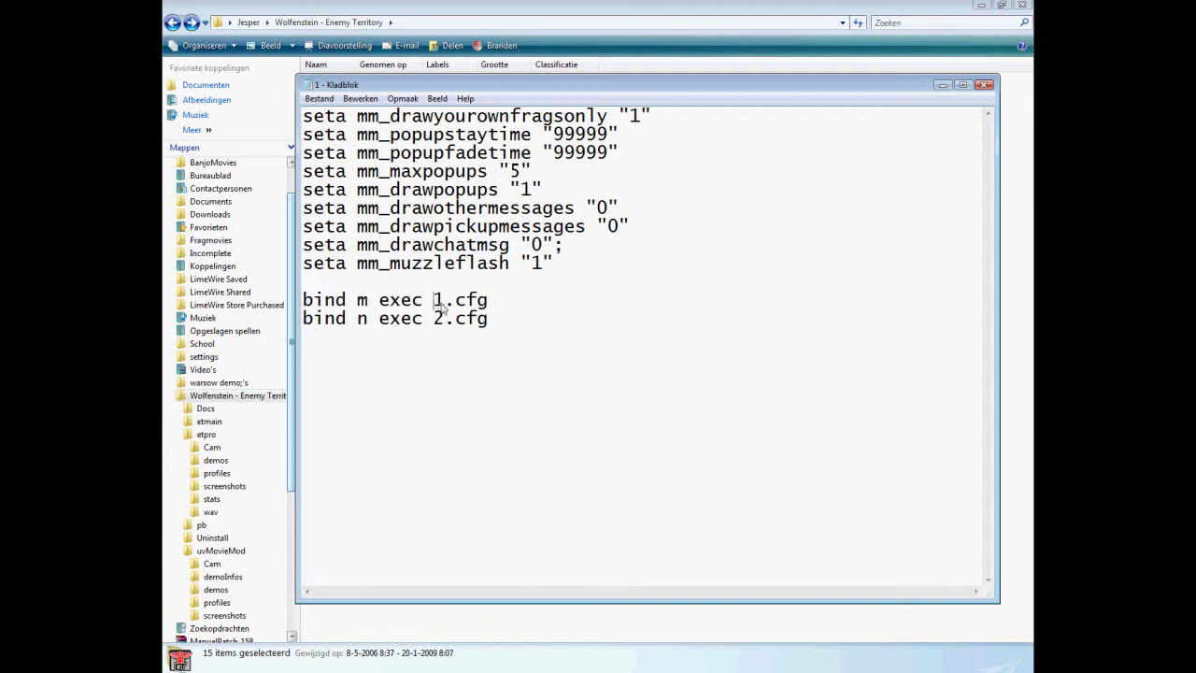
mouse_move(445, 319)
left_mouse_down()
mouse_move(430, 319)
mouse_move(437, 301)
mouse_move(435, 320)
left_mouse_up()
left_click(432, 319)
left_click(440, 320)
left_click(542, 332)
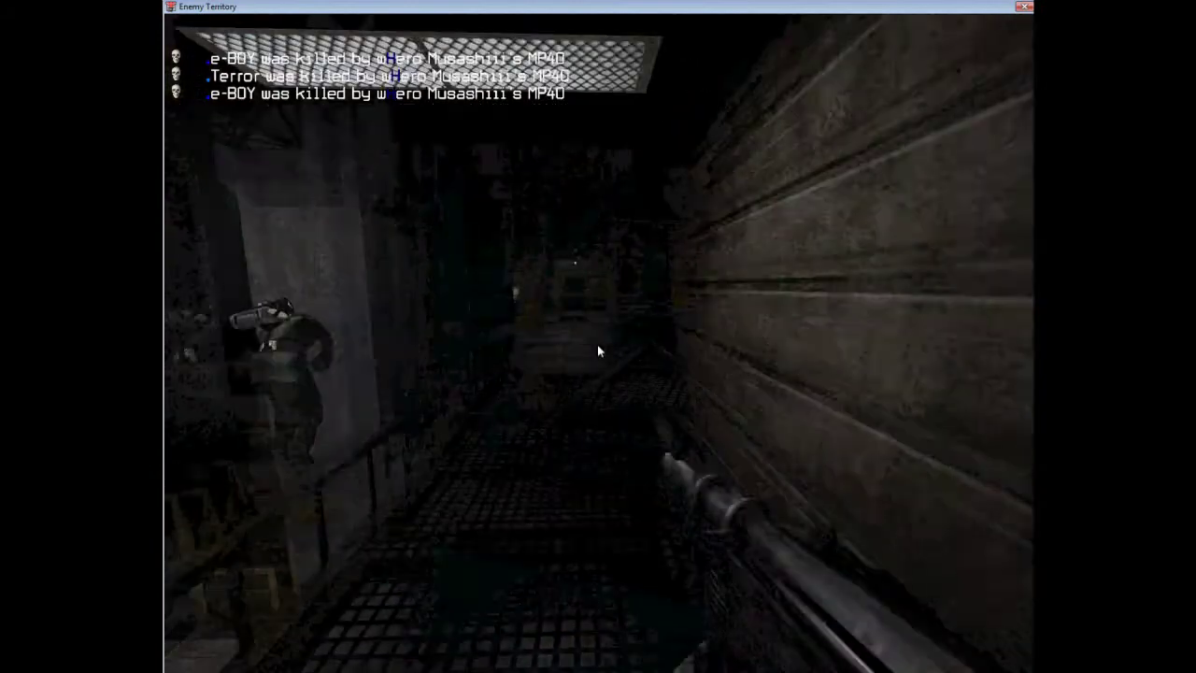
- Watch the Braundorf B4 demo playback in Enemy Territory and check how the frag popups are displayed
key("w")
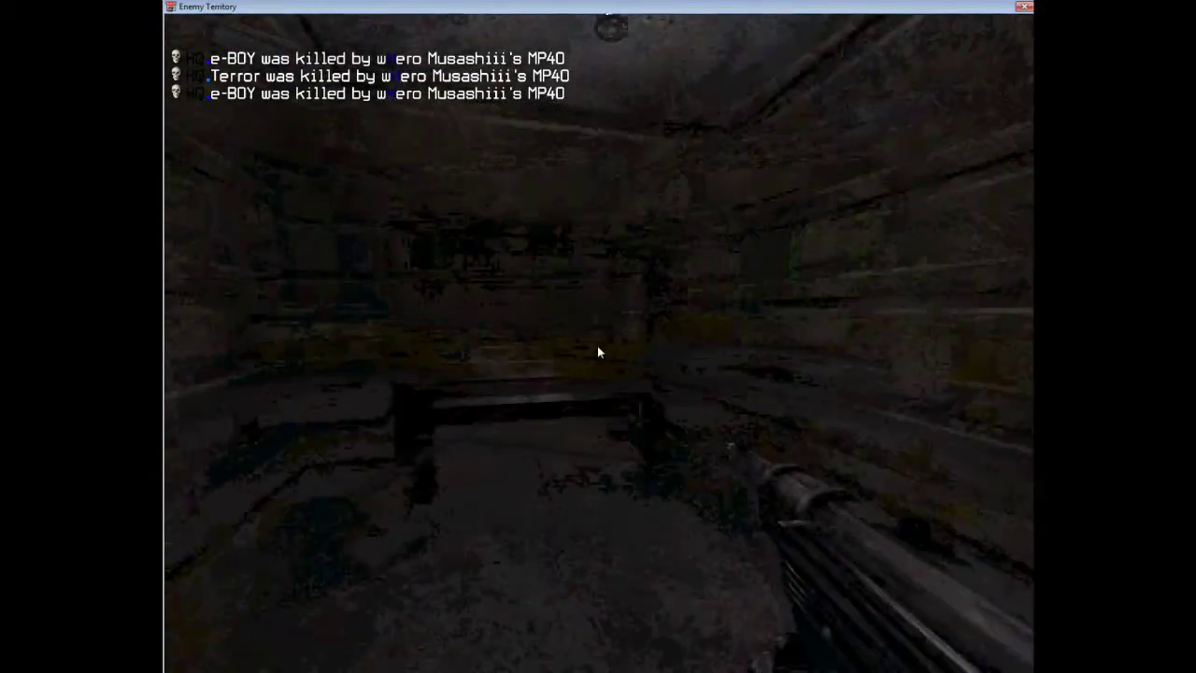
key("w")
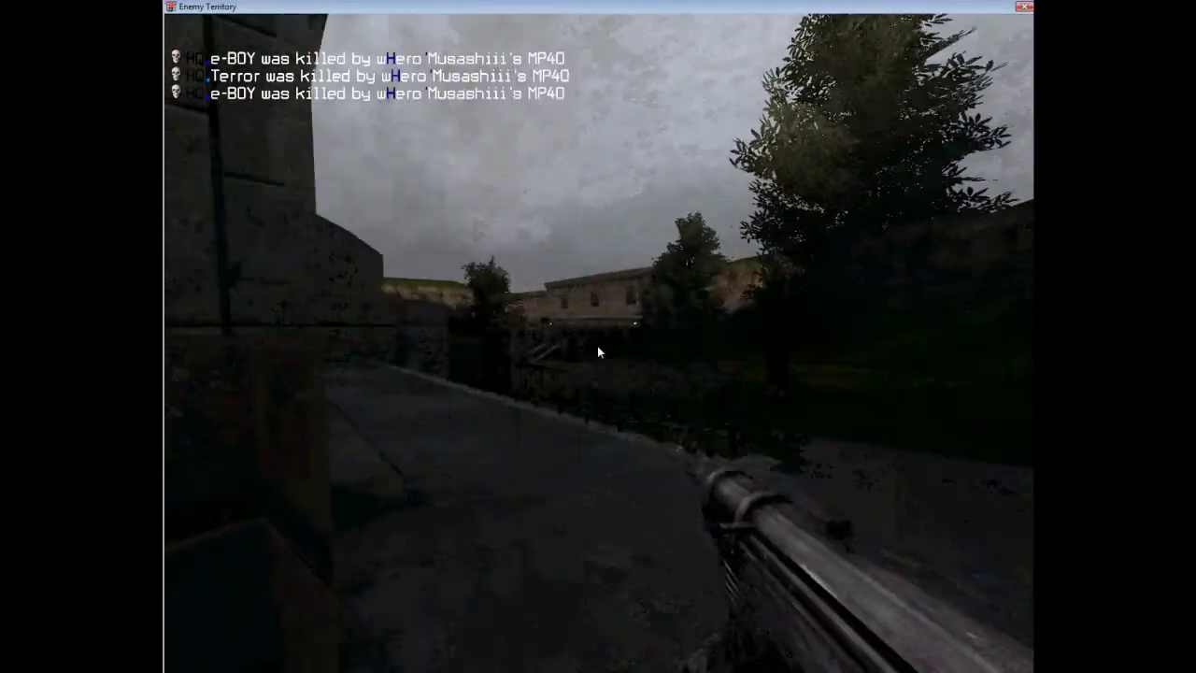
key("w")
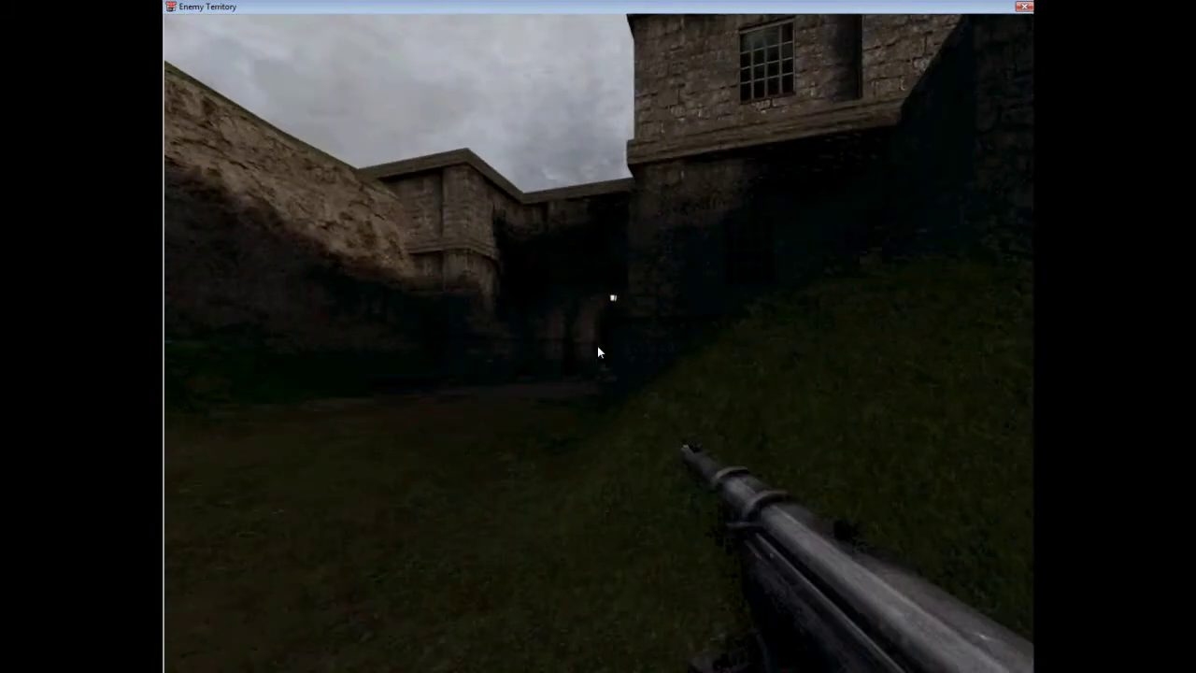
key("w")
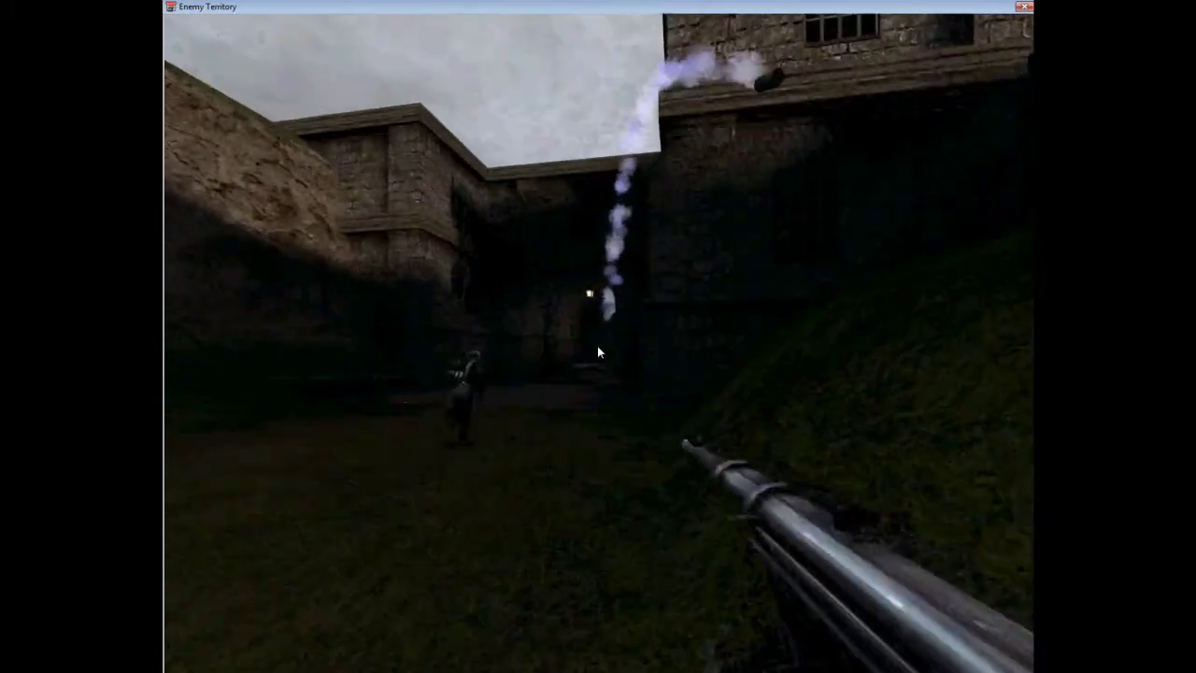
key("w")
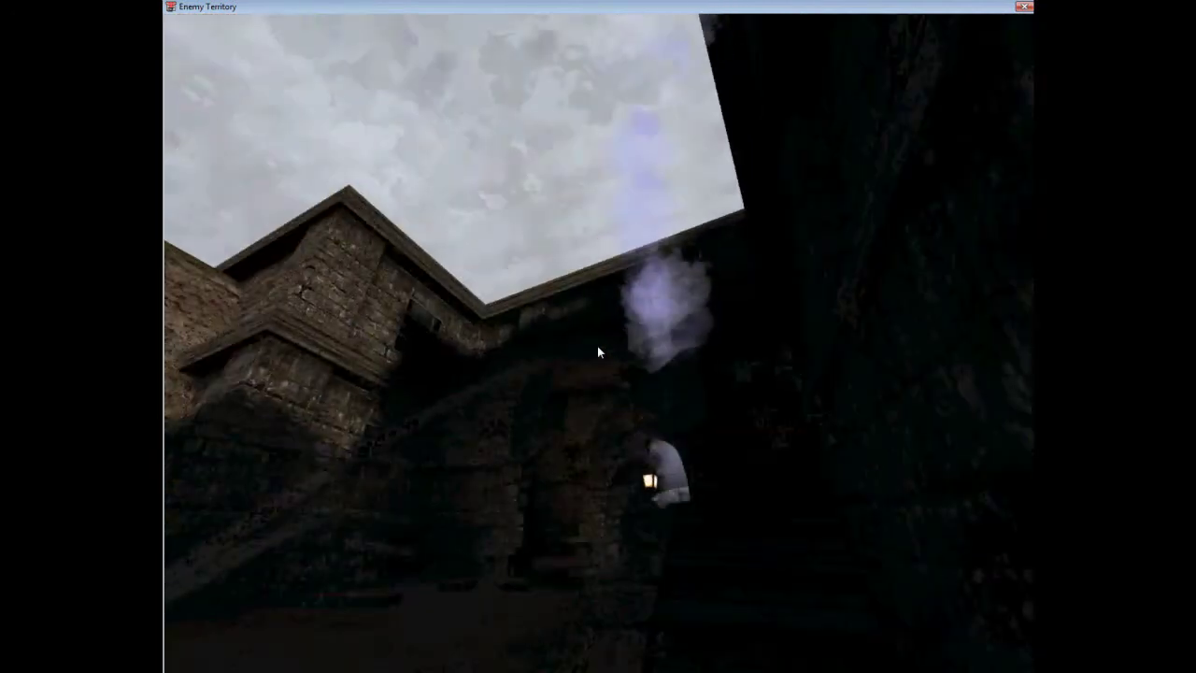
key("w")
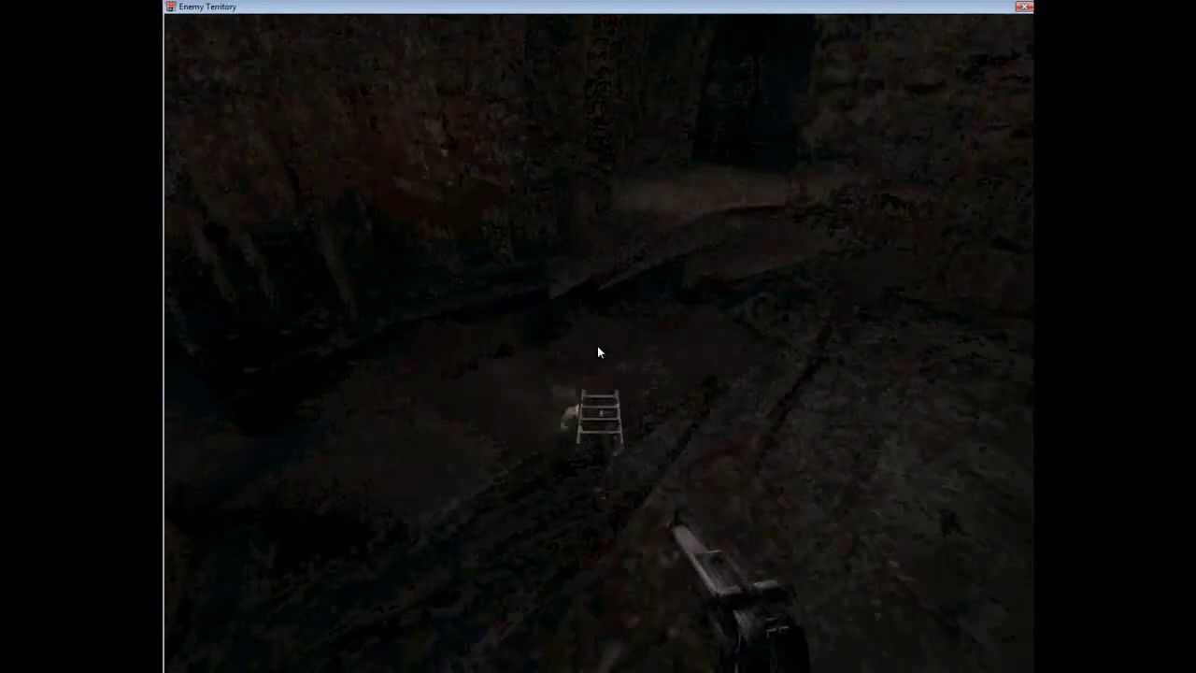
left_click(598, 352)
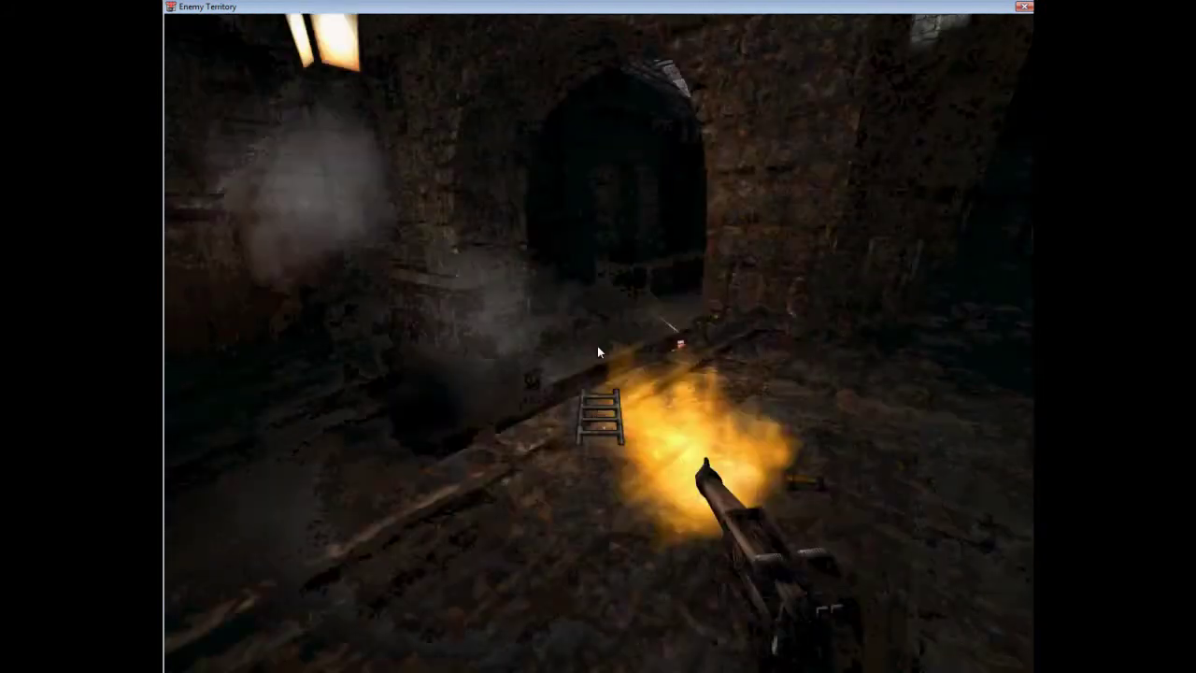
left_click(598, 351)
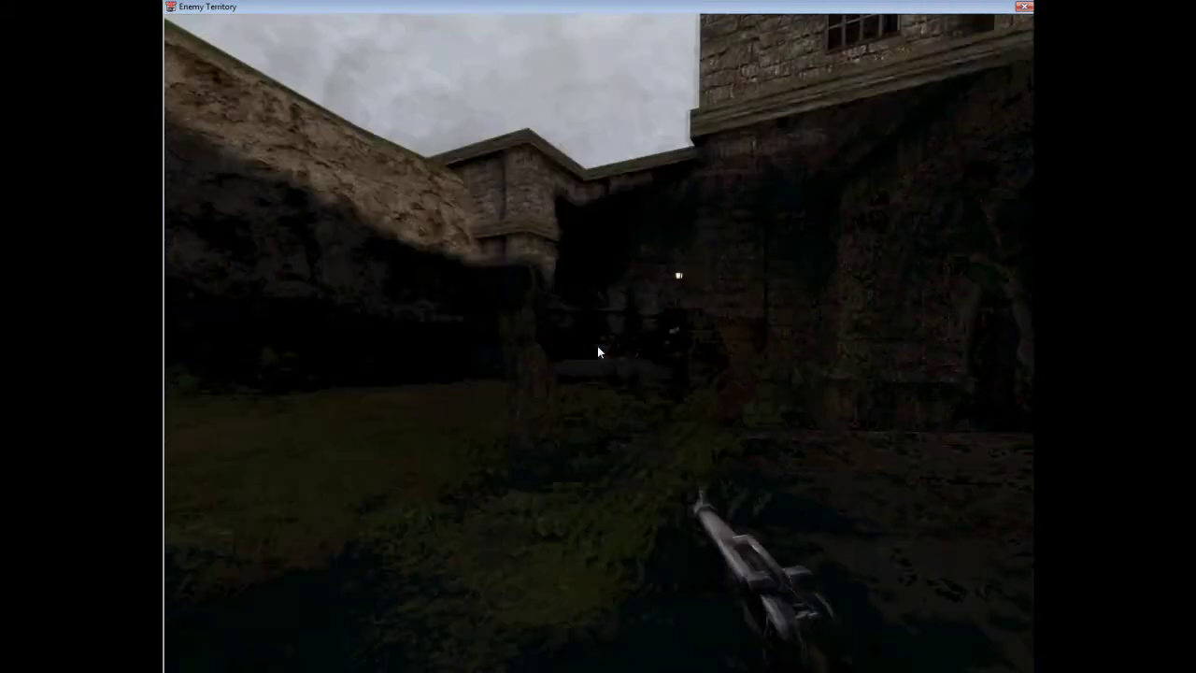
key("w")
key("r")
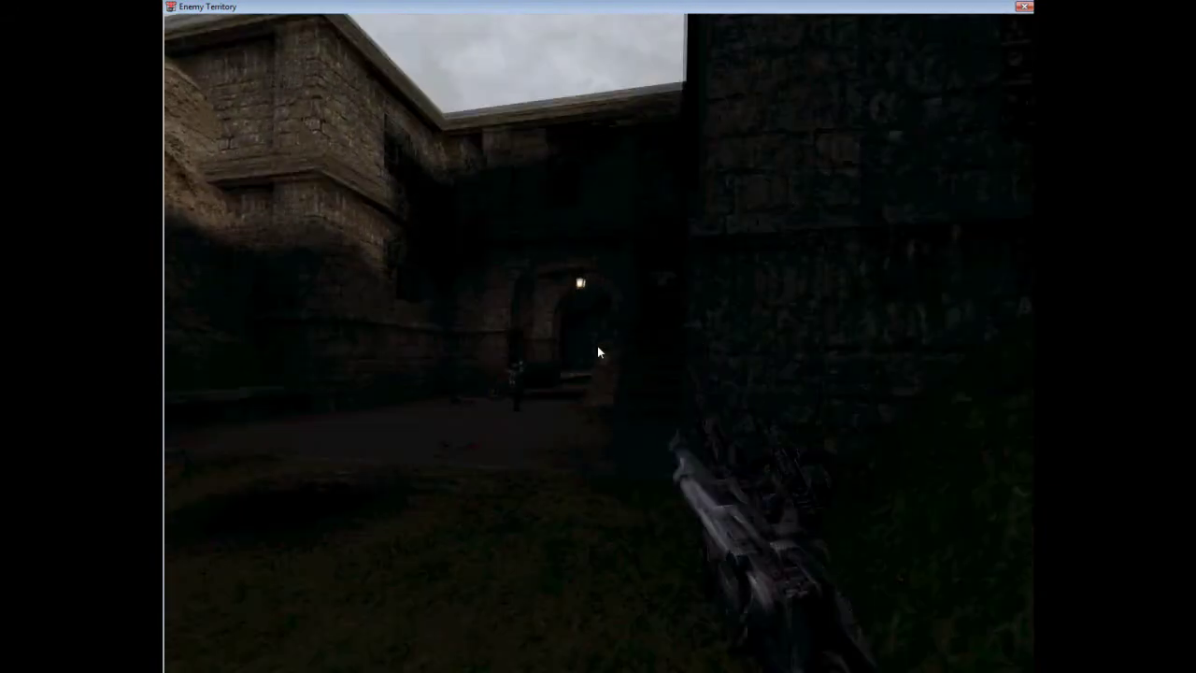
key("w")
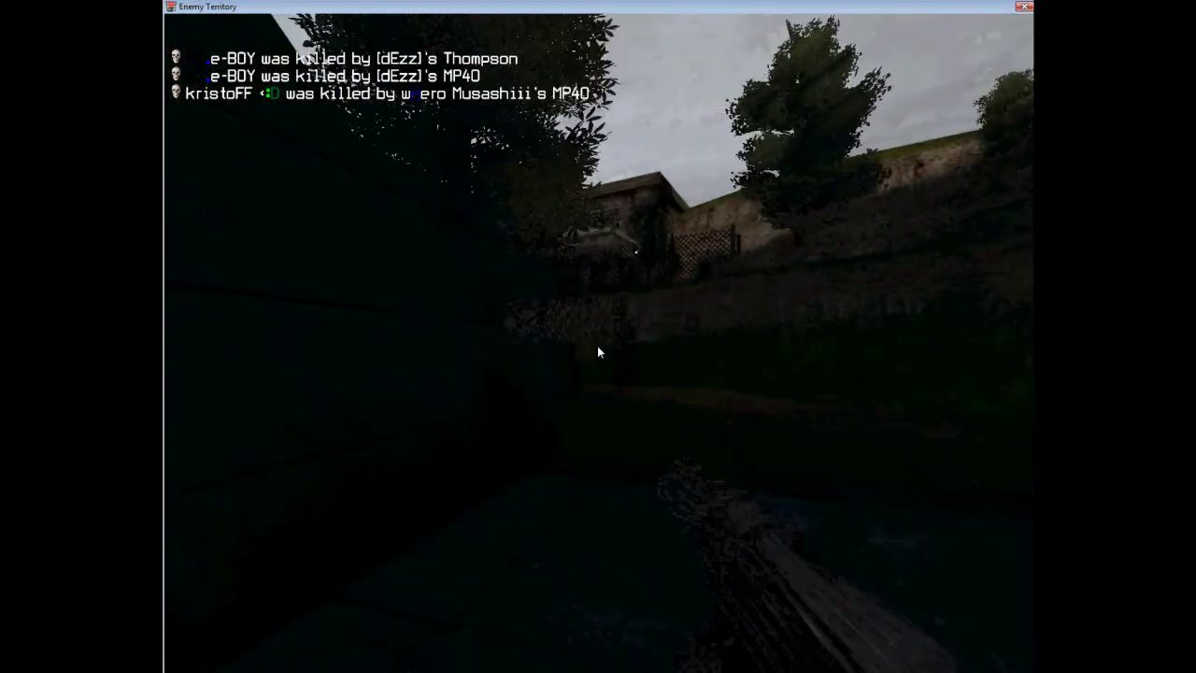
- Open the game console and list the variables beginning with mm_d
key("grave")
type("/mm")
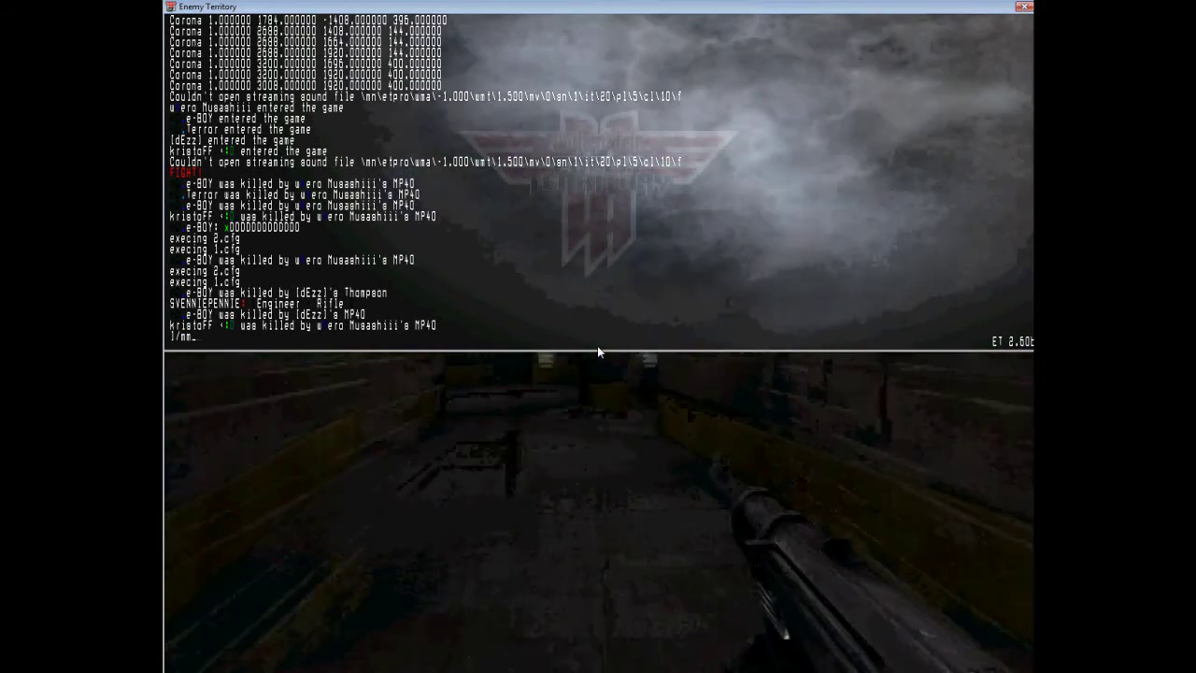
type("_d")
key("Tab")
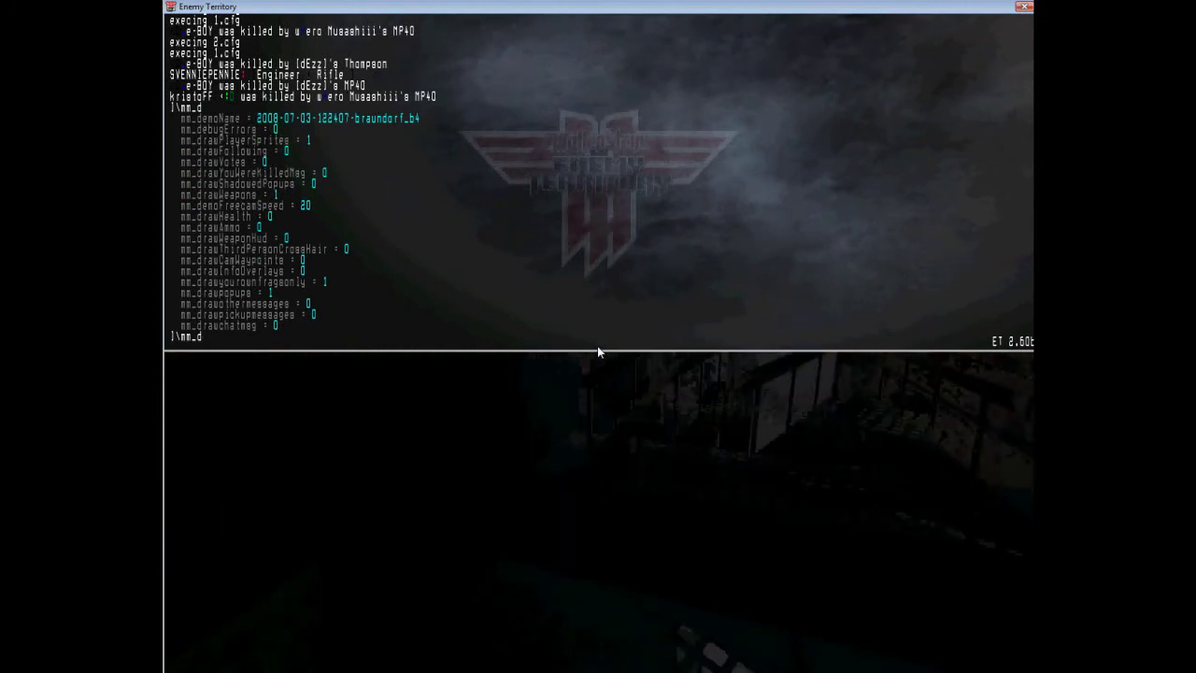
- Reopen the console with an empty line and exit the game using the /quit command
key("grave")
key("grave")
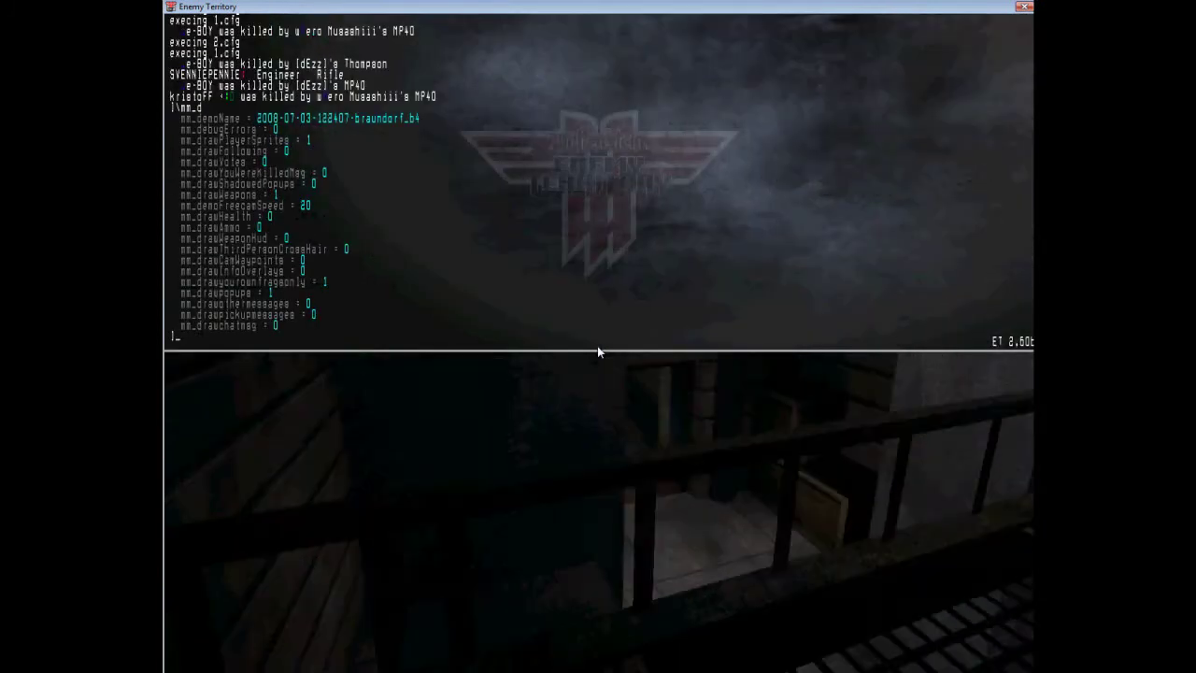
type("/quit")
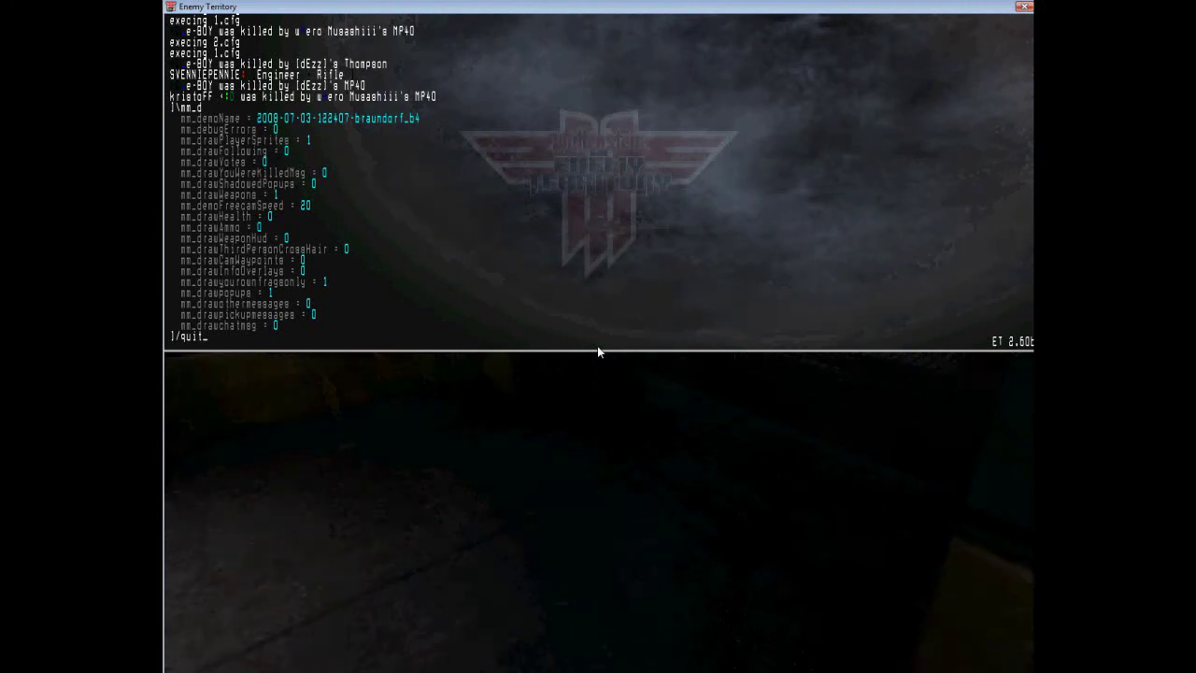